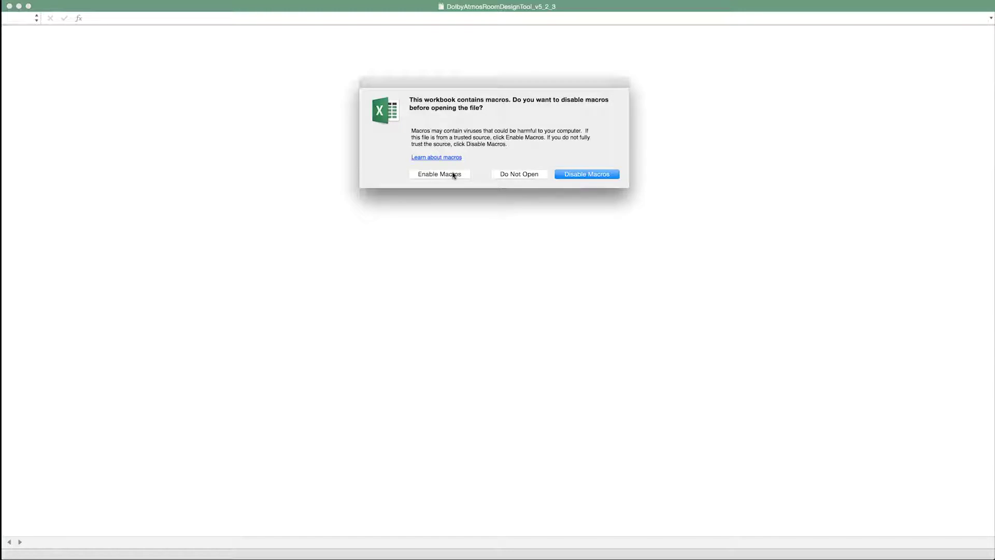
Step: Open the workbook with macros enabled and accept the end-user license agreement
left_click(453, 175)
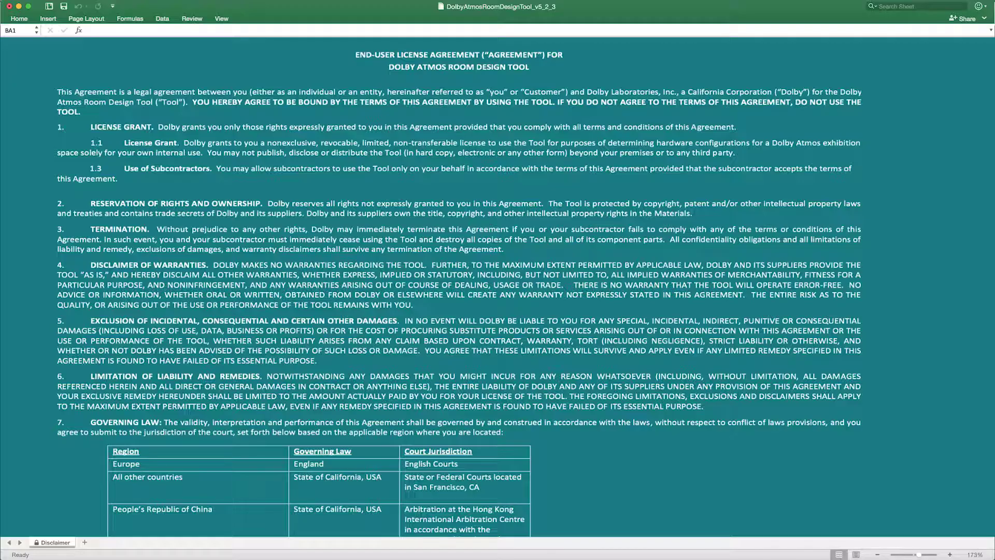
scroll(497, 285, "down", 8)
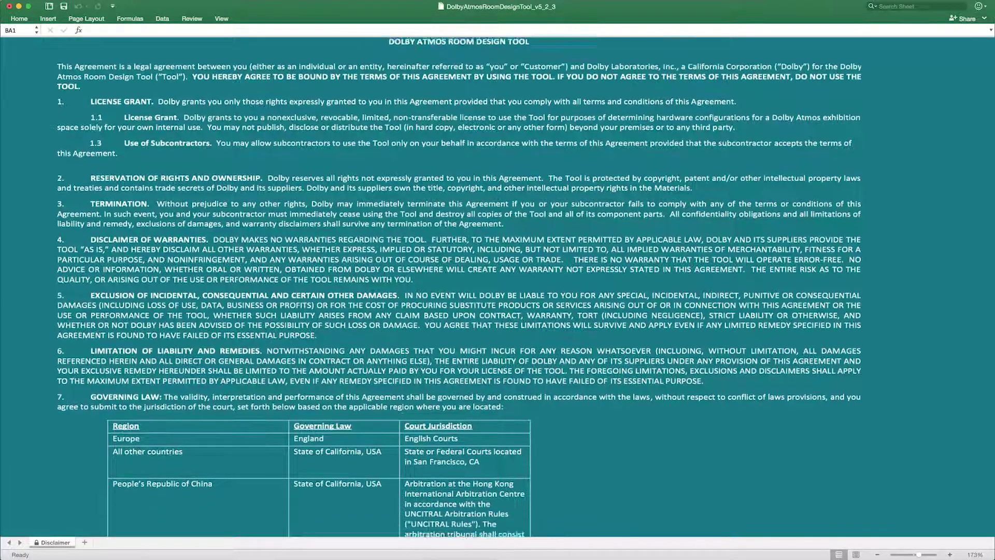
scroll(78, 534, "down", 5)
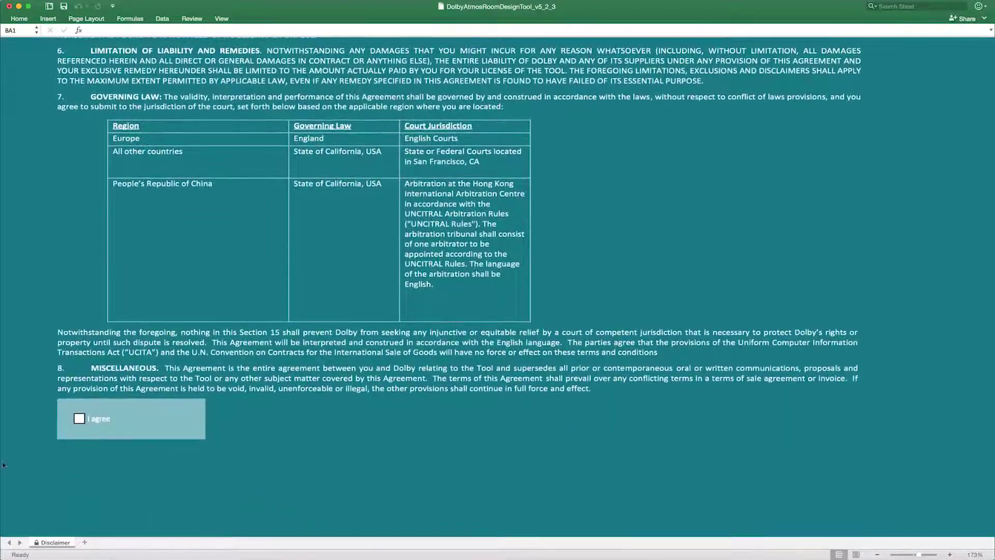
left_click(83, 420)
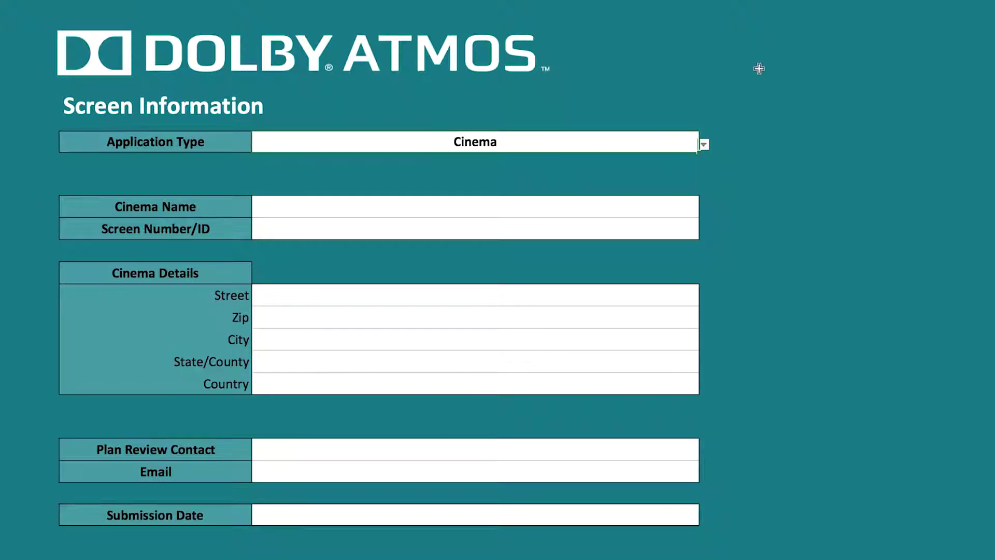
Step: Look through the application type choices on the screen information sheet and view the Instructions sheet
left_click(704, 146)
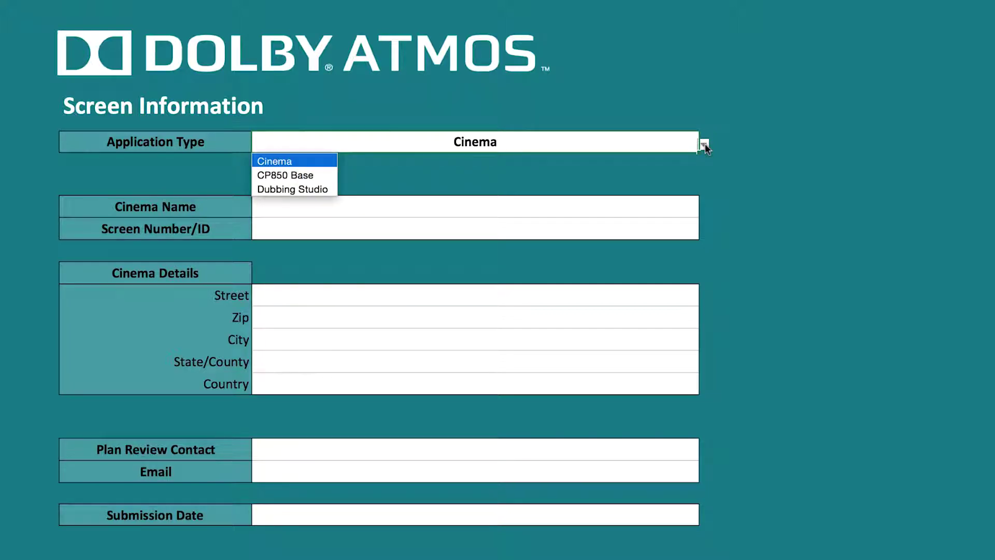
left_click(704, 146)
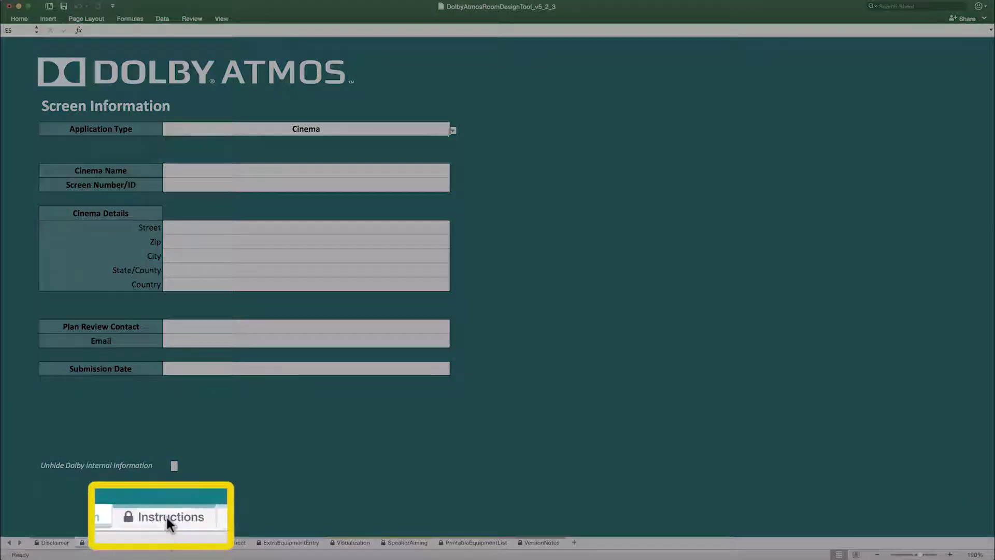
left_click(168, 542)
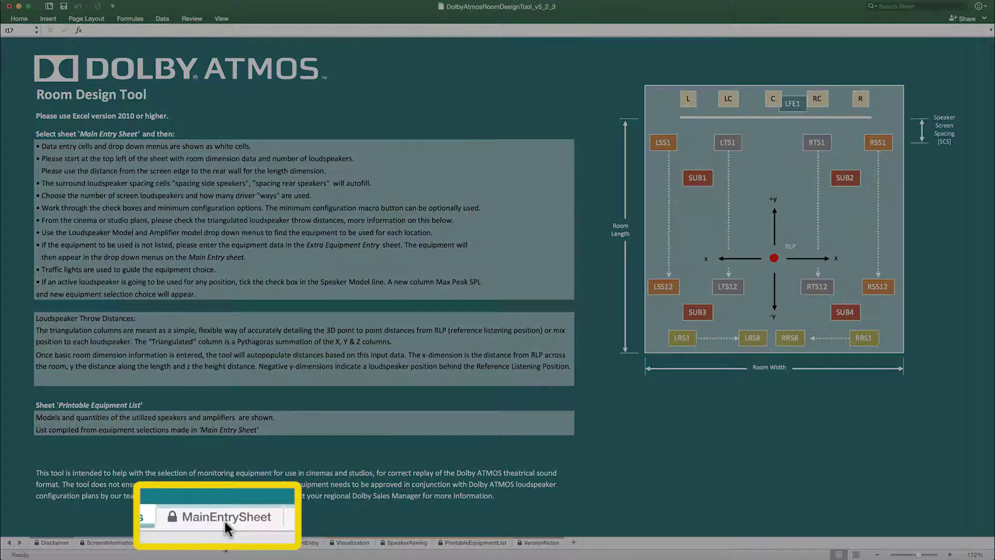
Step: Go to the MainEntrySheet and switch the room data units to imperial
left_click(224, 543)
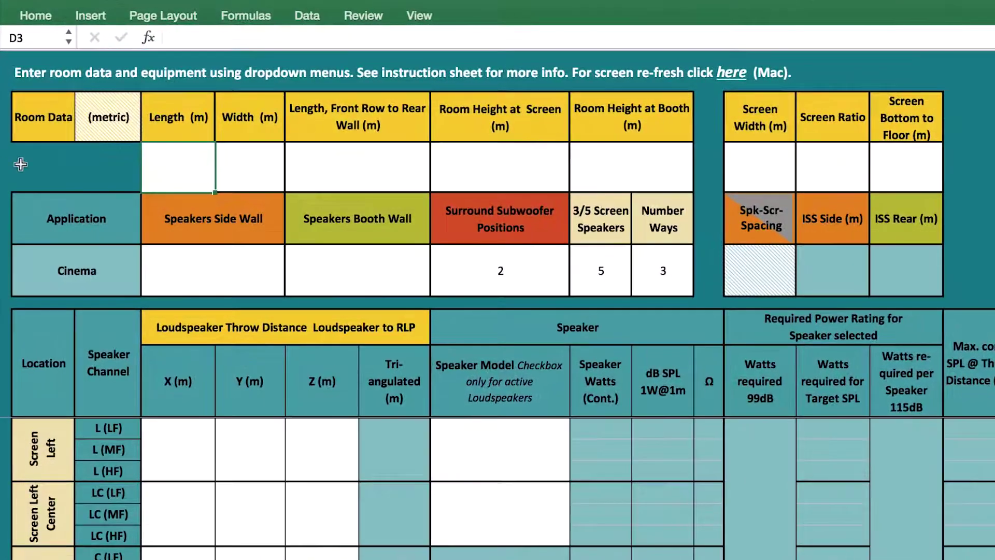
left_click(108, 116)
left_click(140, 132)
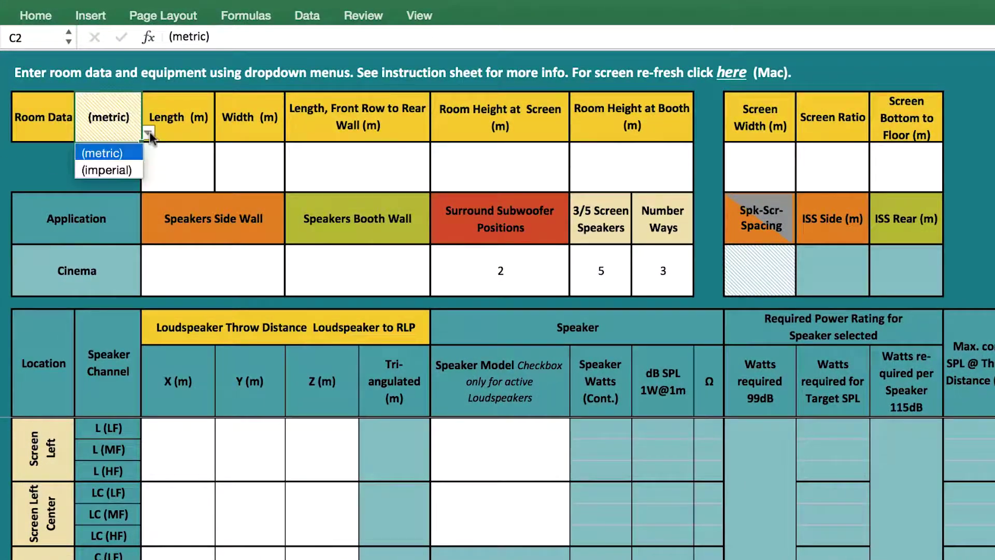
left_click(109, 169)
Step: Enter room length 80 ft, width 60 ft, front row to rear wall 50 ft, height at screen 35 ft and height at booth 15 ft
left_click(158, 173)
type("80")
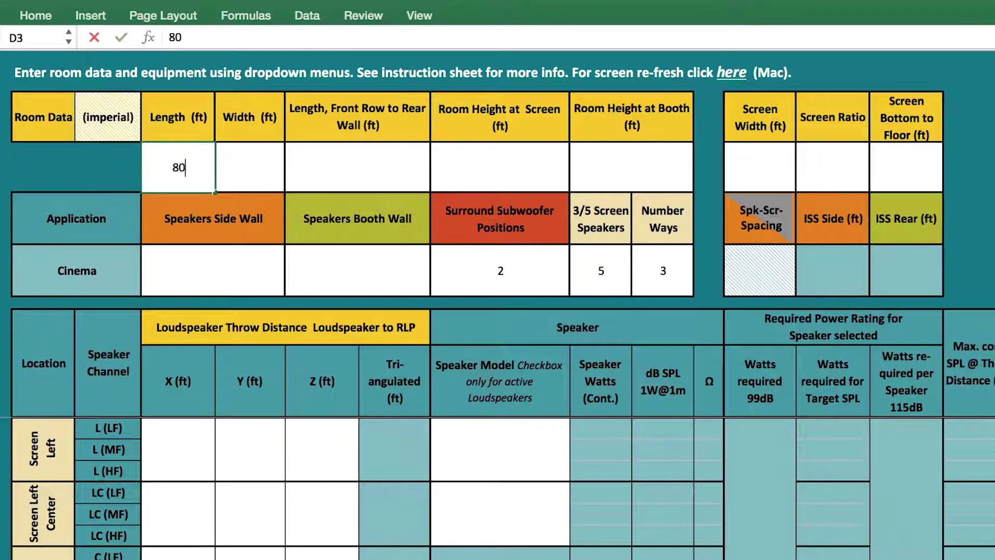
key("Tab")
type("60")
key("Tab")
type("50")
key("Tab")
type("35")
key("Tab")
type("15")
Step: Set the screen width to 55 ft, the screen ratio to Flat and the screen bottom to floor distance to 4 ft
key("Tab")
type("55")
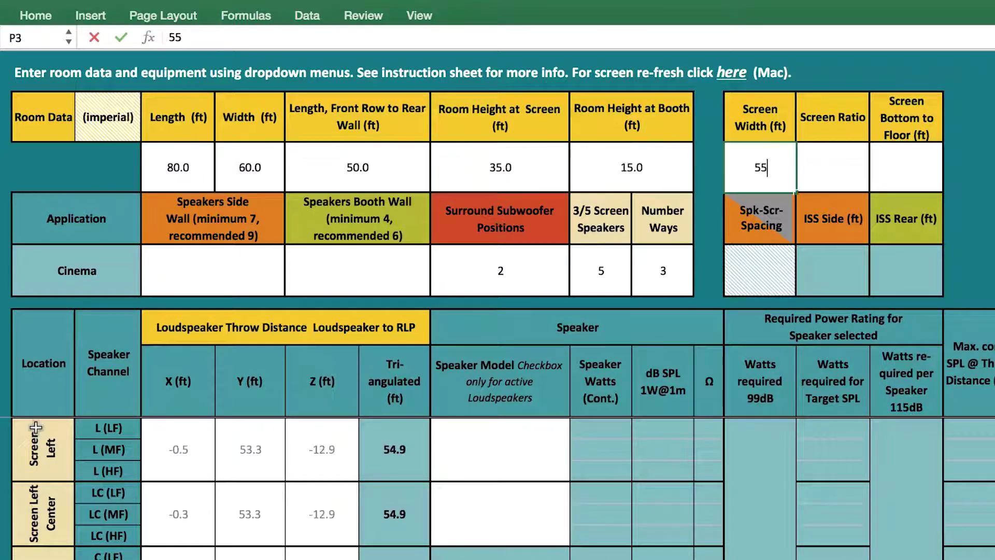
key("Tab")
left_click(876, 182)
left_click(870, 200)
key("Tab")
type("4")
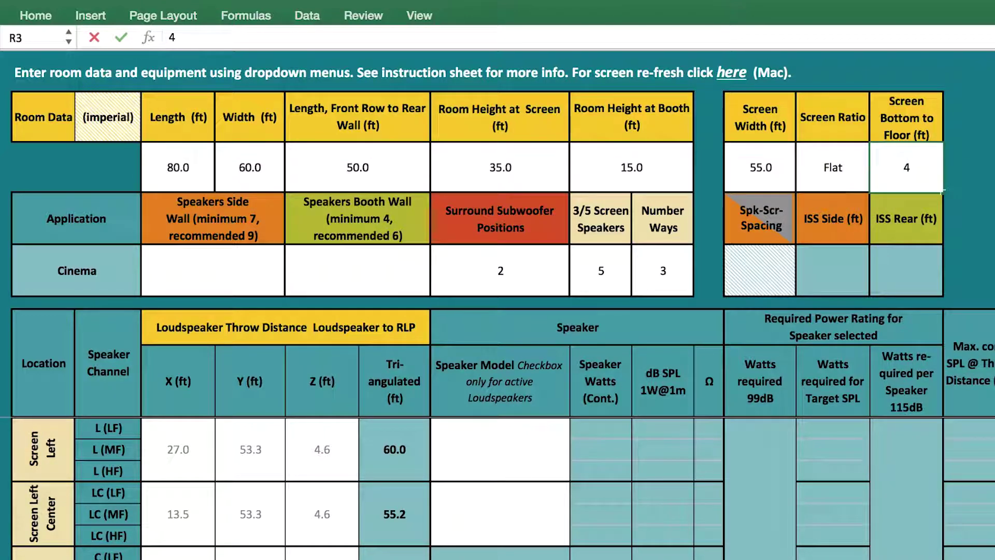
Step: Set 9 side wall speakers, 6 booth wall speakers, 4 surround subwoofer positions and 3 screen speakers
left_click(251, 277)
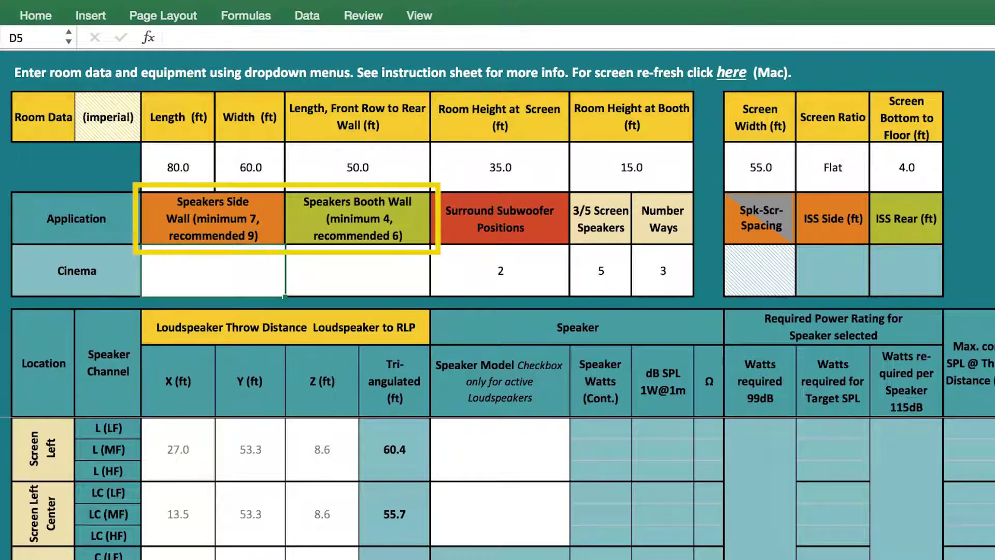
type("9")
key("Tab")
type("6")
key("Tab")
type("4")
key("Tab")
type("3")
key("Return")
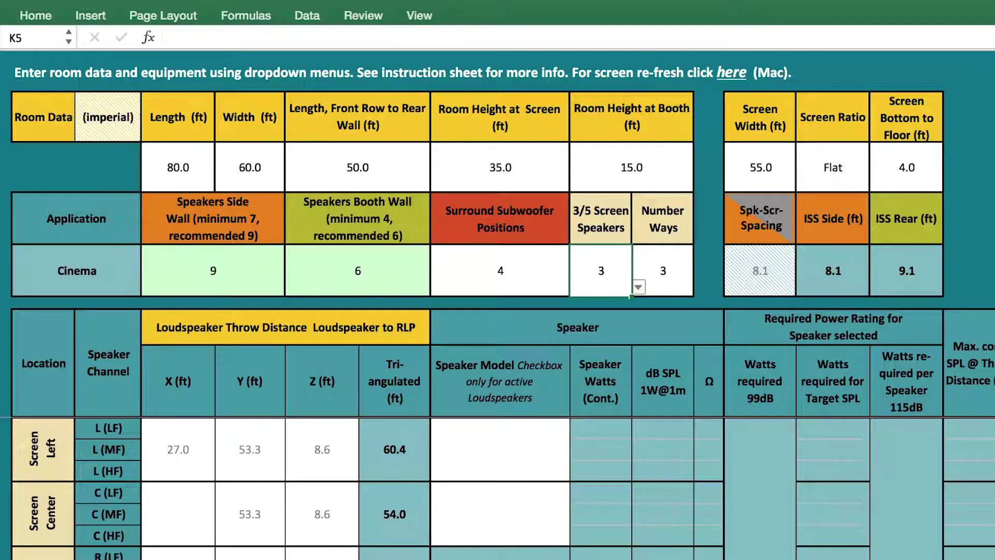
key("Tab")
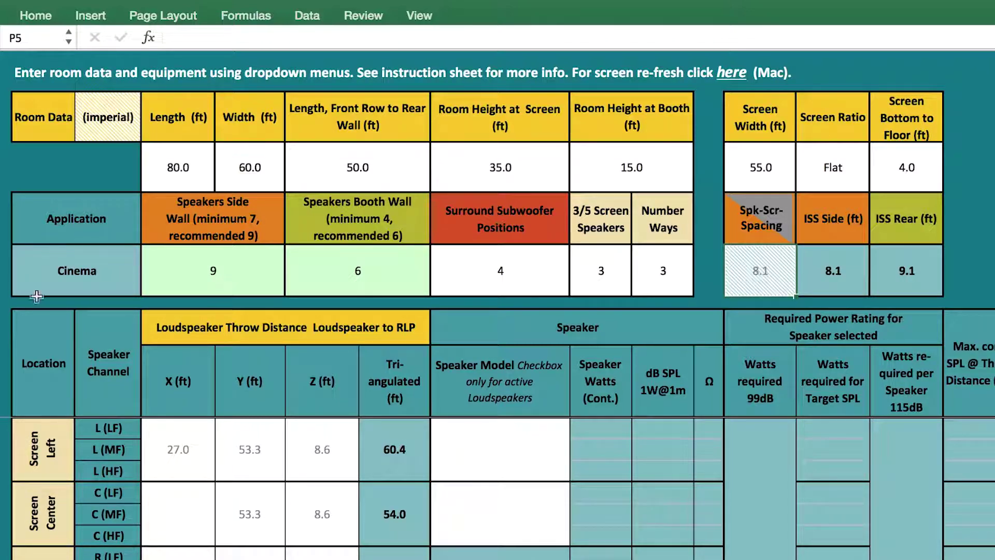
Step: Try side wall speaker counts of 5 and 7, and return the count to 9
left_click(234, 276)
left_click(292, 287)
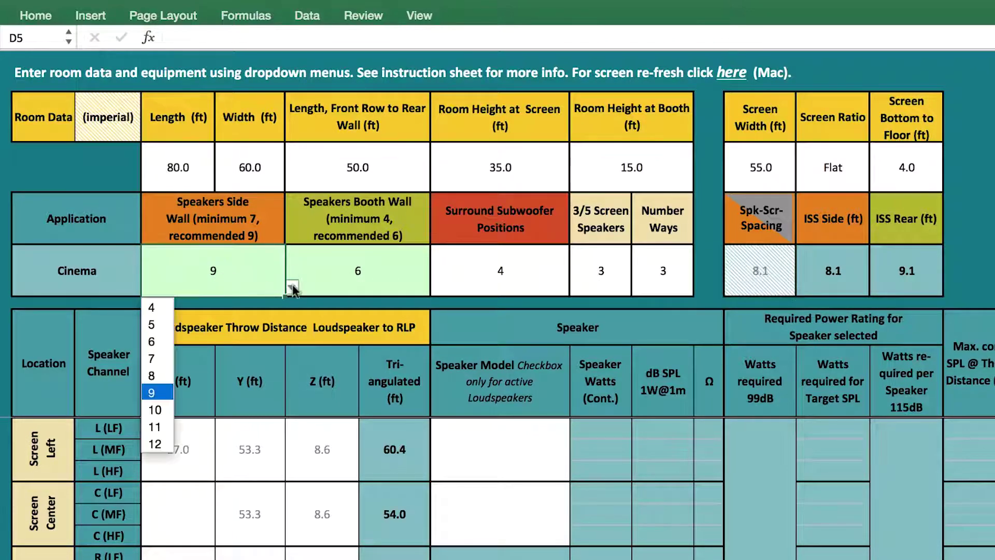
left_click(153, 325)
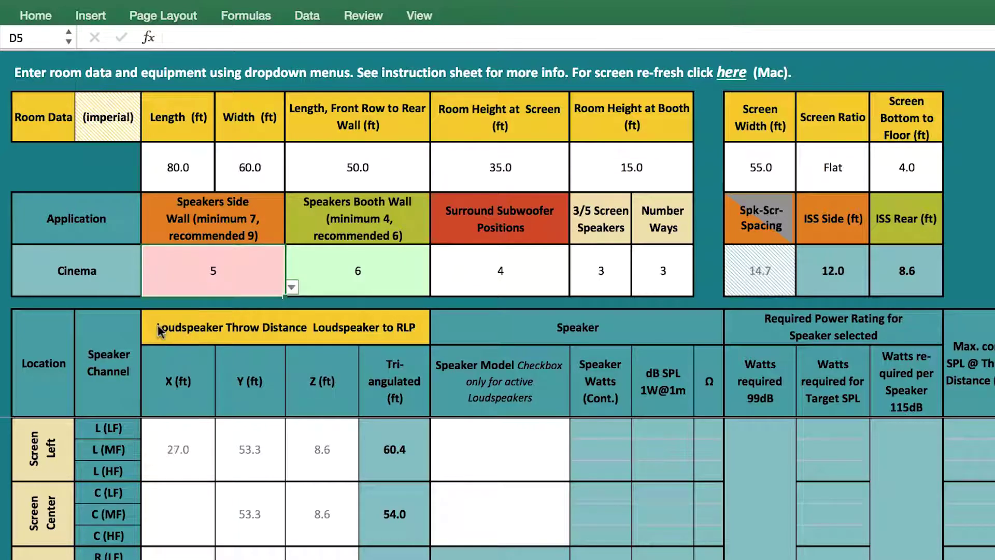
left_click(291, 289)
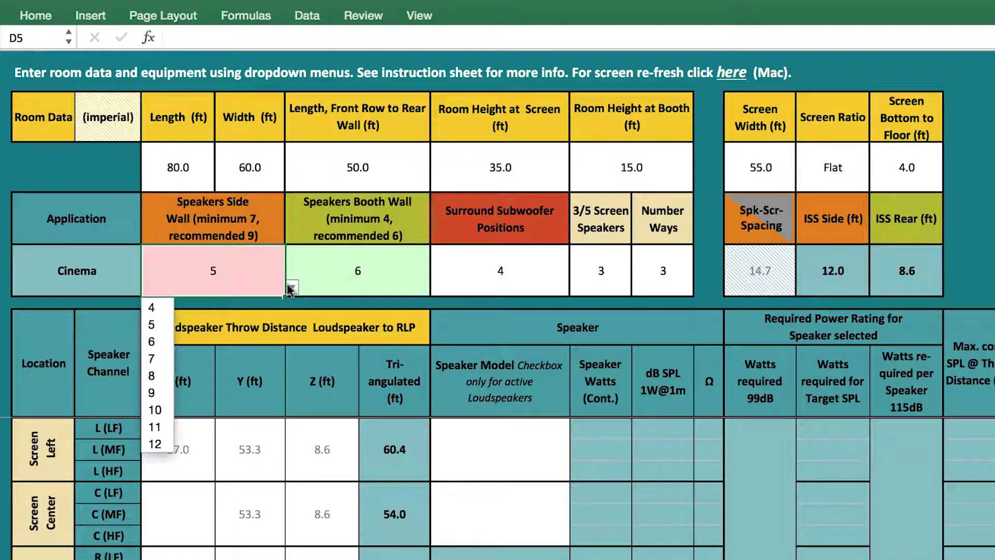
left_click(167, 359)
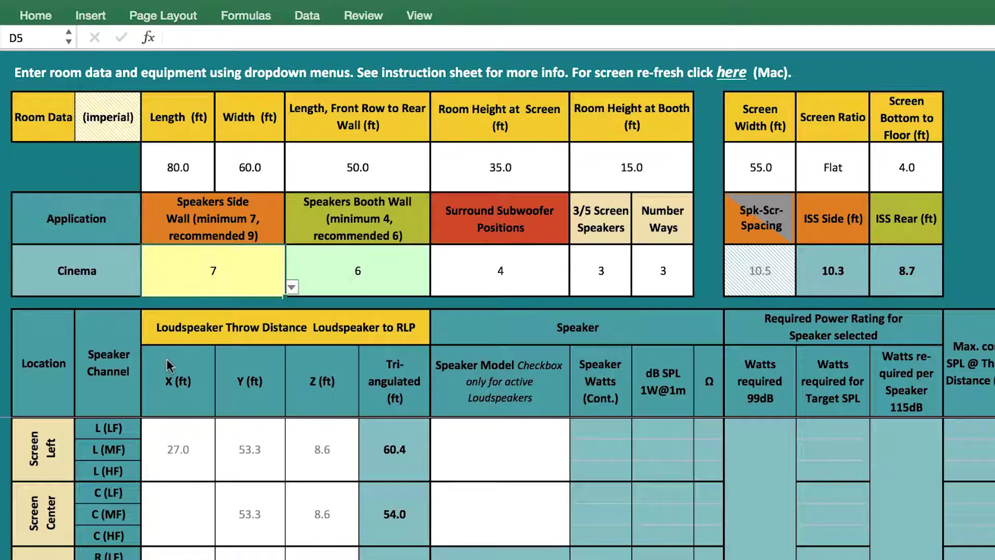
left_click(292, 286)
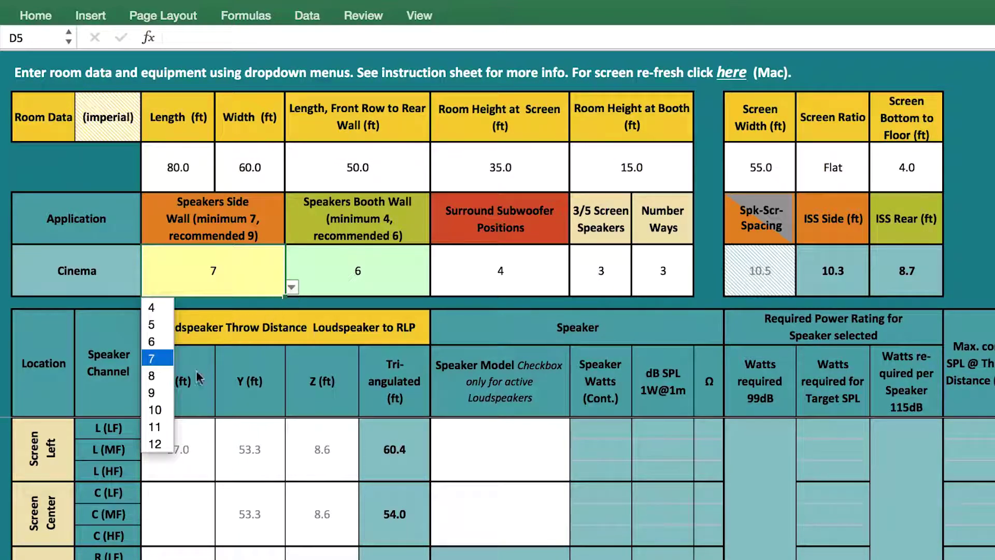
left_click(162, 392)
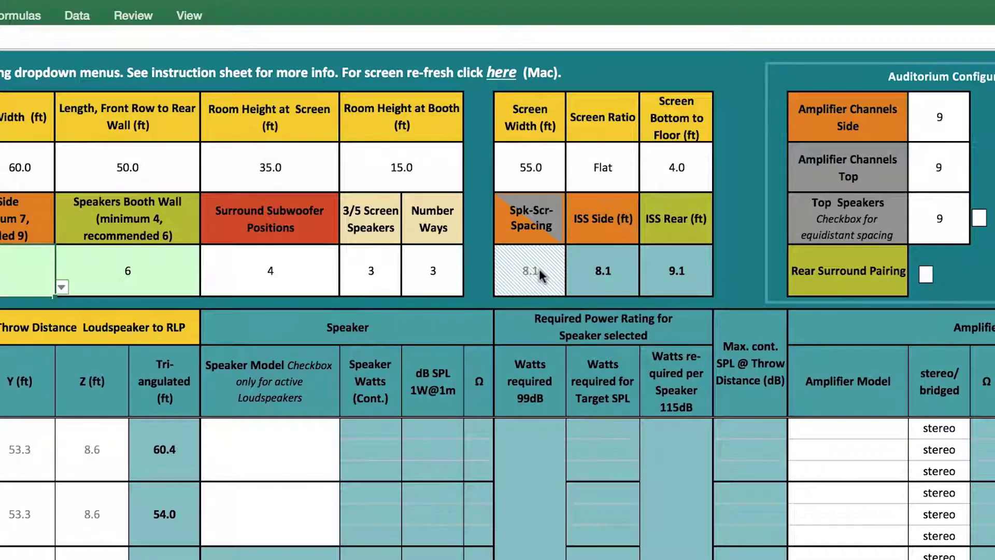
Step: Check the screen-to-speaker spacing information and apply the minimum configuration to the auditorium options
left_click(539, 268)
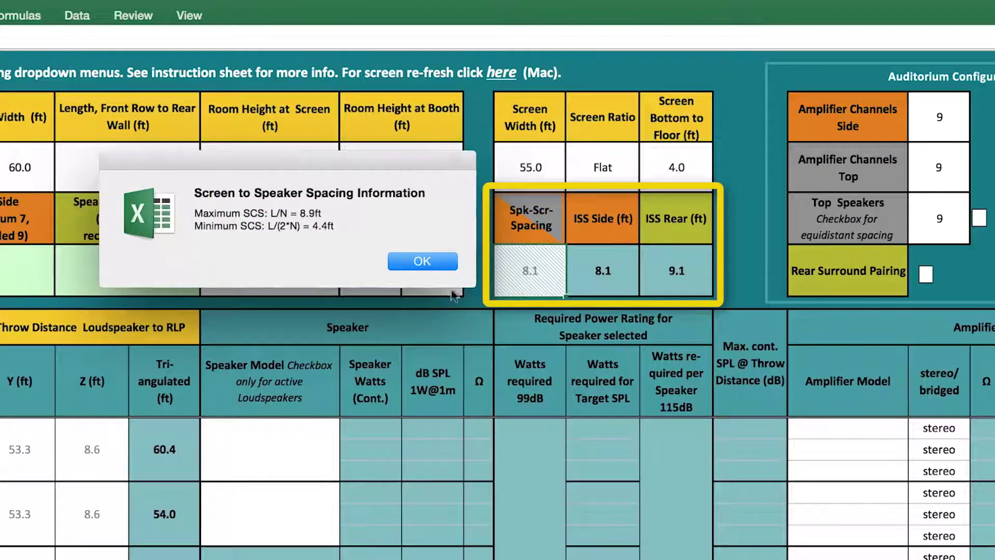
left_click(434, 266)
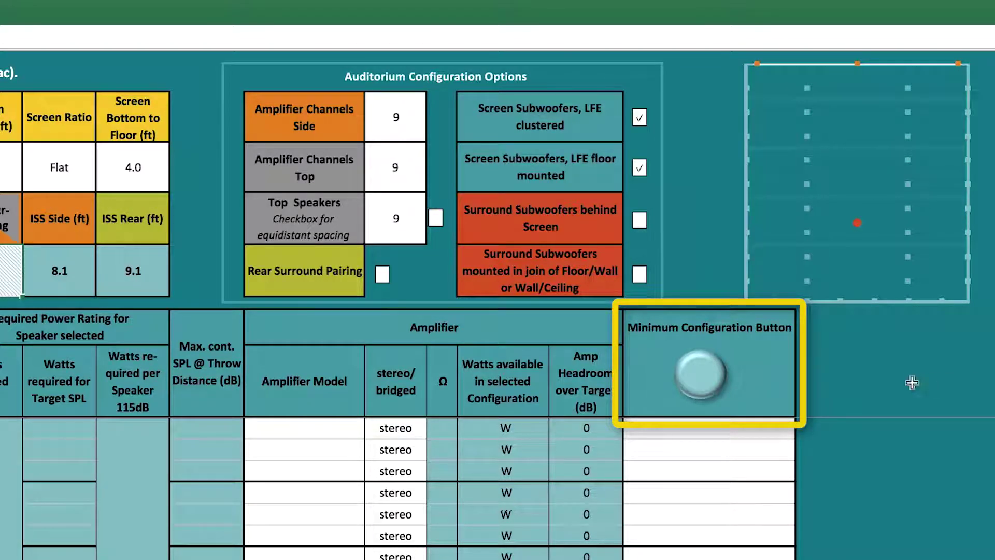
left_click(701, 378)
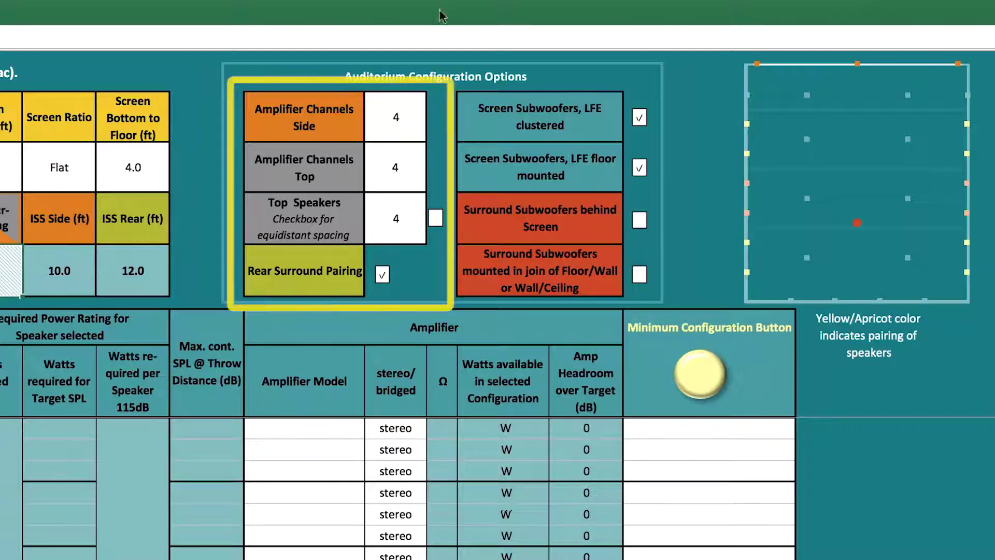
Step: Set the side amplifier channels, top amplifier channels and top speakers to 6 each in the auditorium configuration options
left_click(419, 122)
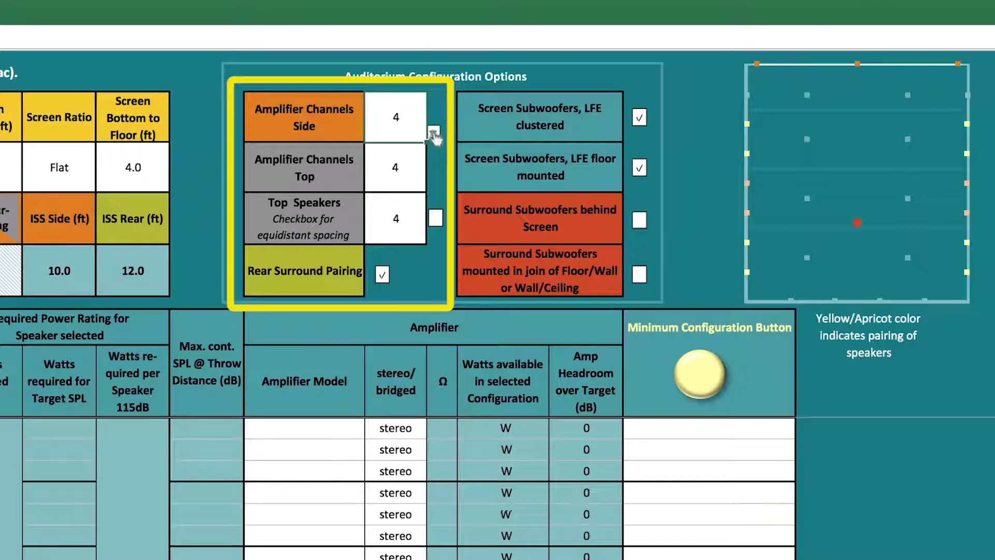
left_click(434, 133)
left_click(383, 188)
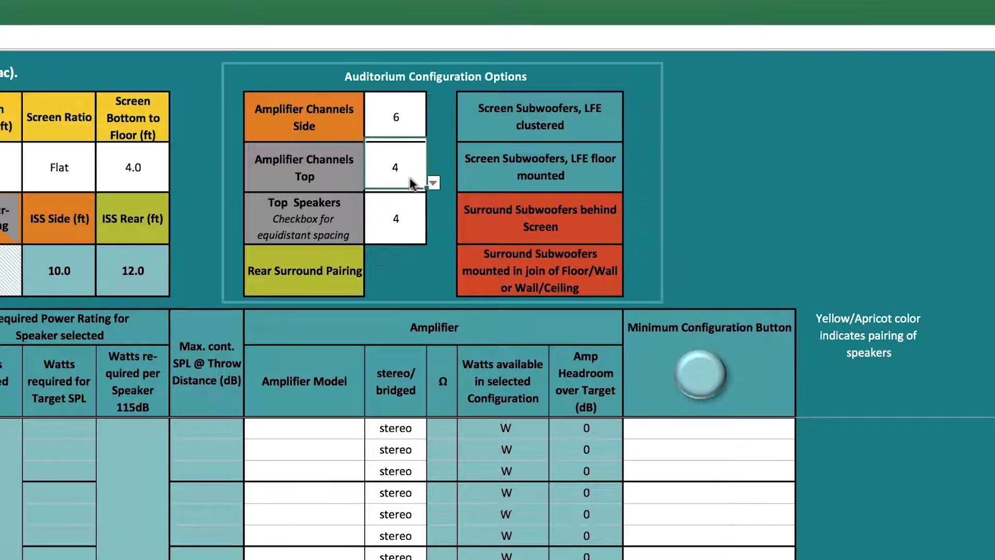
left_click(433, 183)
left_click(385, 234)
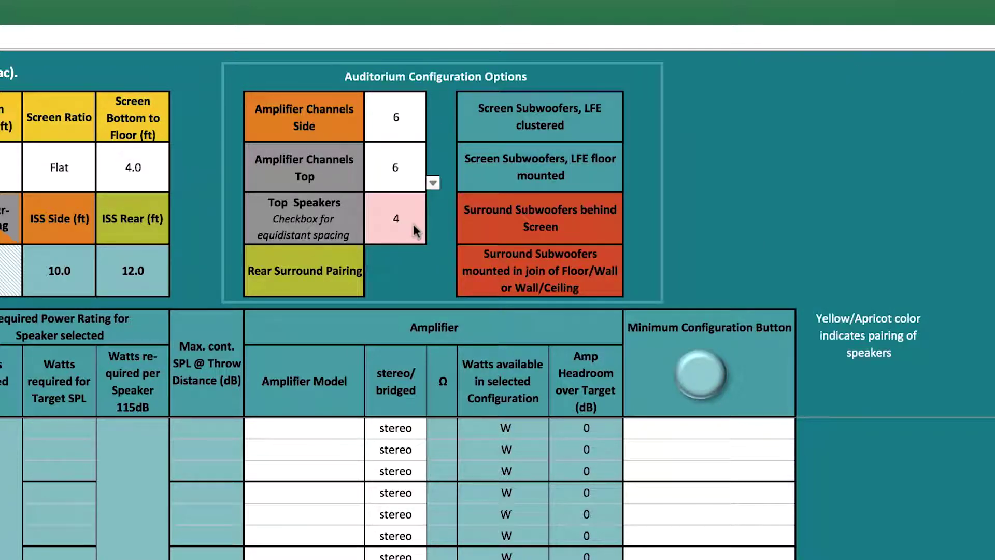
left_click(413, 224)
left_click(432, 236)
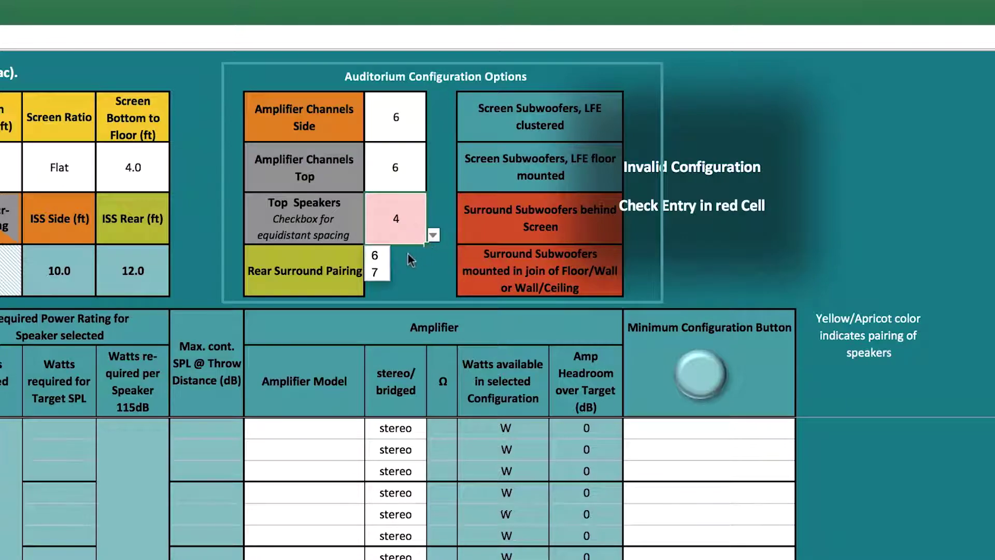
left_click(388, 254)
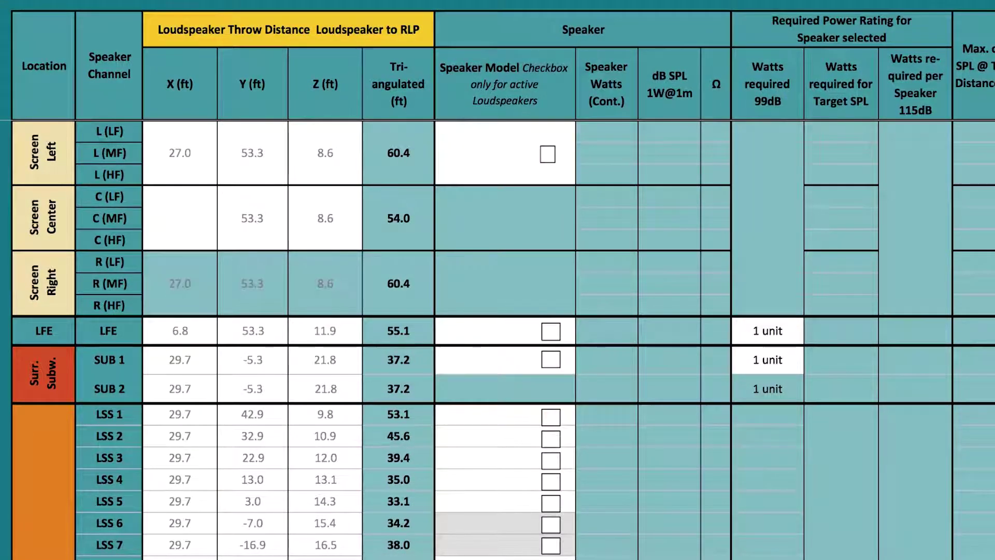
Step: Choose SLS System 300 as the speaker model for the screen left channel
left_click(496, 158)
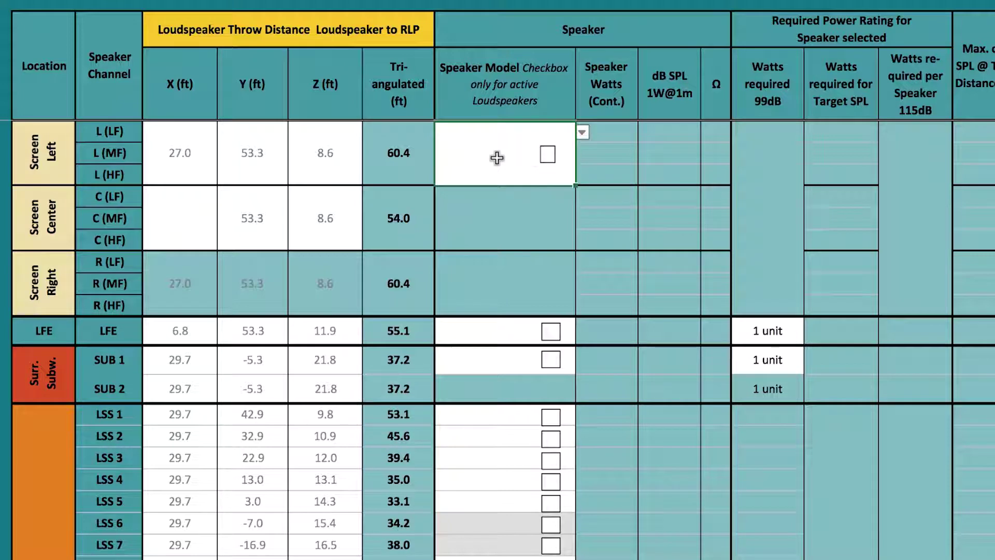
left_click(583, 132)
scroll(630, 243, "down", 2)
scroll(629, 244, "down", 4)
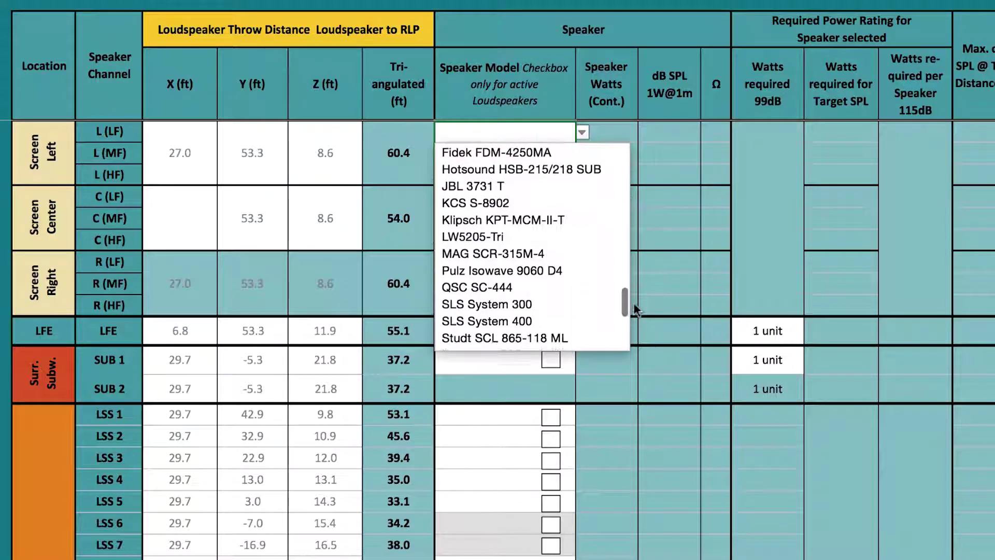
key("Delete")
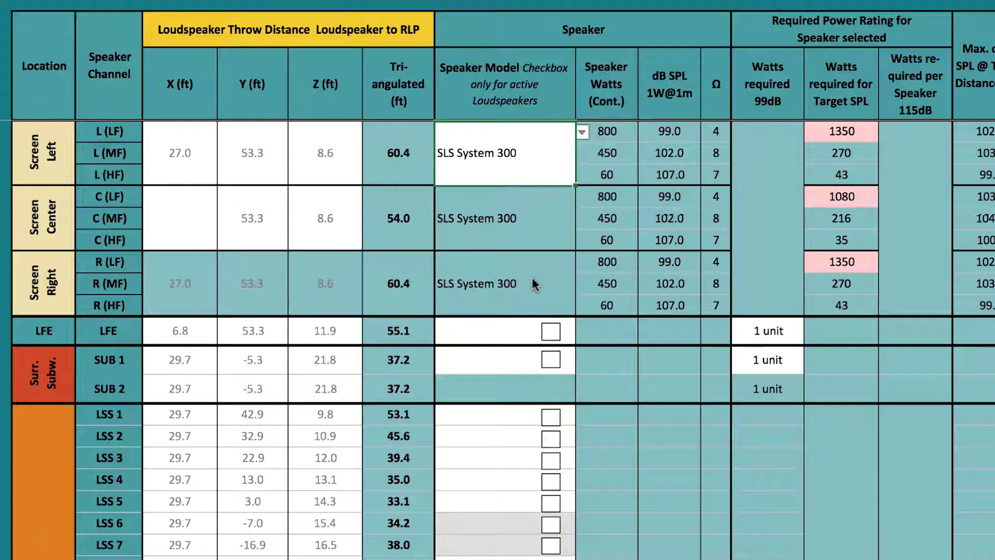
Step: Replace the screen left speaker model with one that has a 1600 W, 102 dB low-frequency section
left_click(583, 132)
left_click_drag(626, 158, 626, 332)
left_click(552, 286)
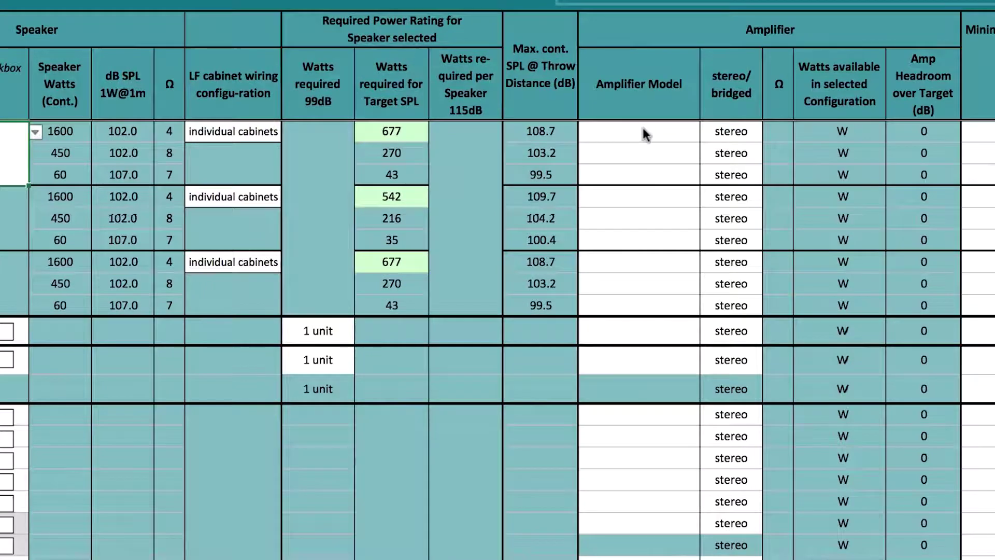
Step: Set the amplifier model for the screen left LF channel to Christie CDA2
left_click(876, 130)
left_click(706, 131)
left_click(688, 216)
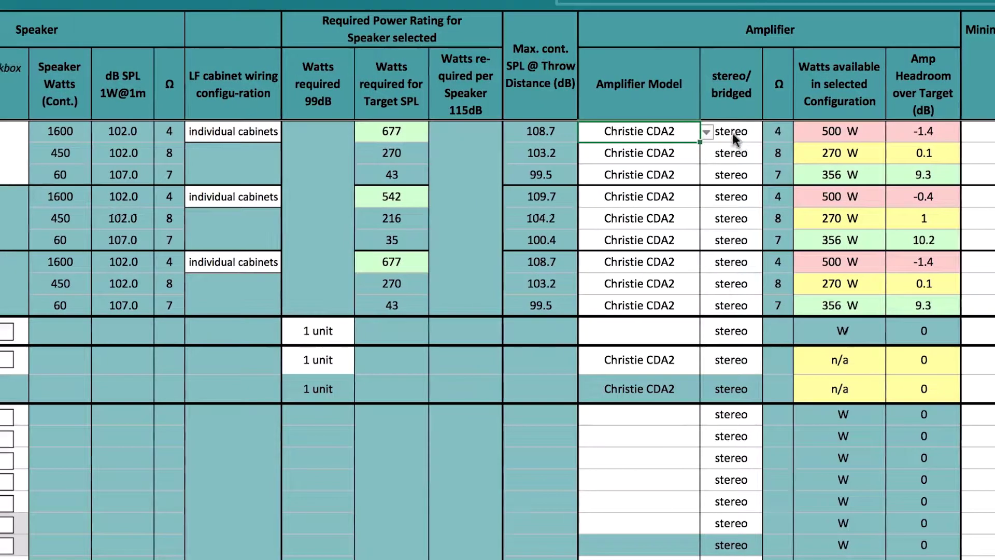
Step: Switch the screen left LF channel's Christie CDA2 amplifier to bridged mode
left_click(732, 132)
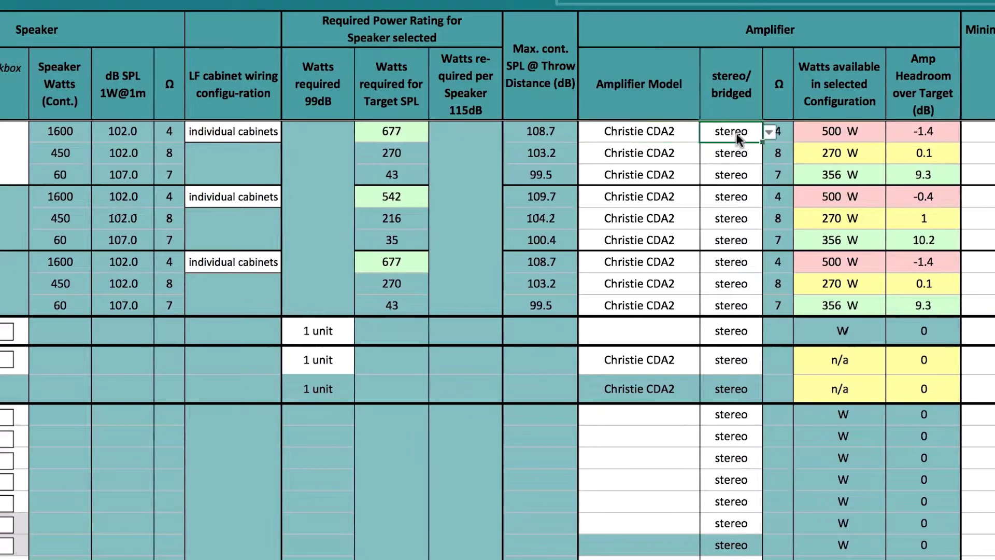
left_click(770, 133)
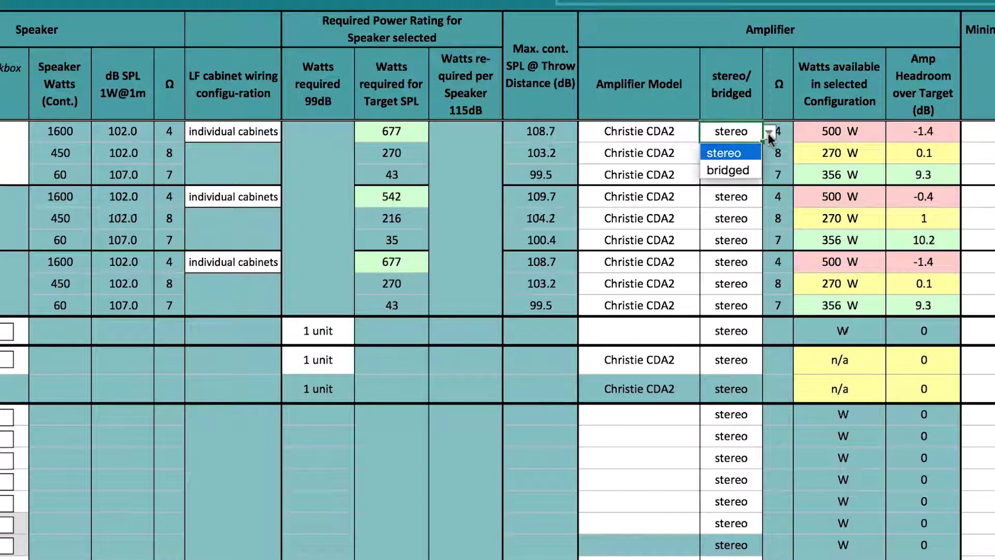
left_click(740, 167)
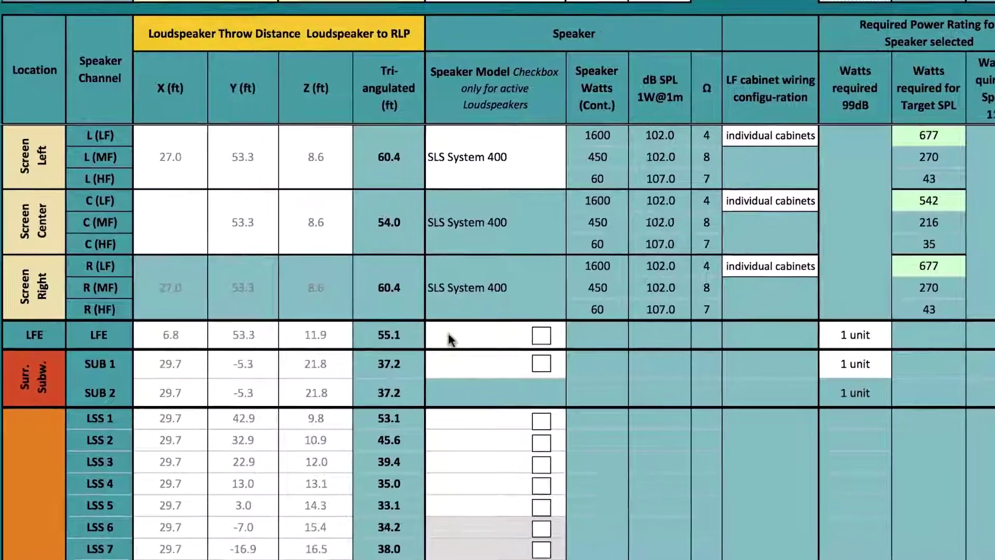
Step: Choose JBL 5628 as the LFE speaker model and set its LF cabinet wiring to parallel cabinets
left_click(375, 371)
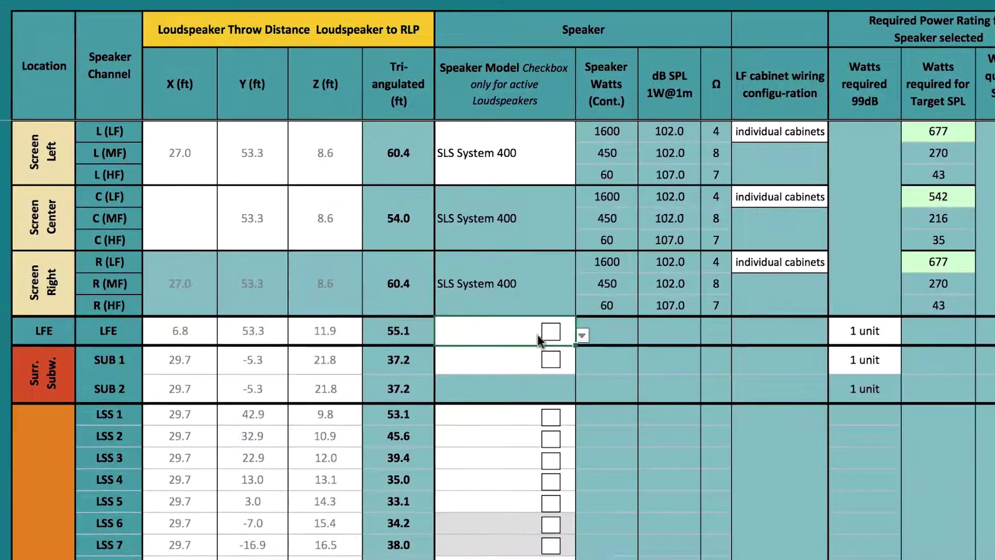
left_click(583, 336)
left_click_drag(622, 356, 602, 421)
left_click(598, 422)
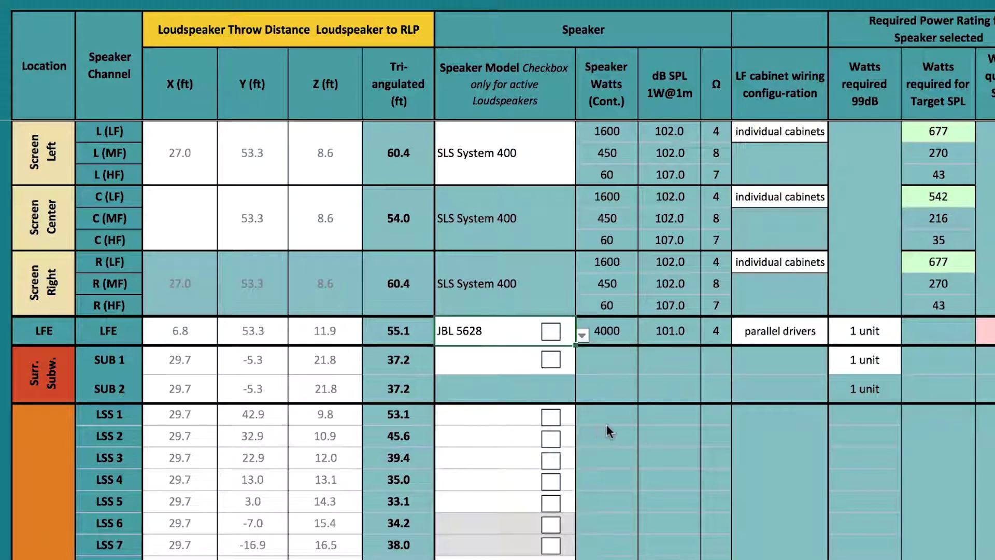
left_click(822, 336)
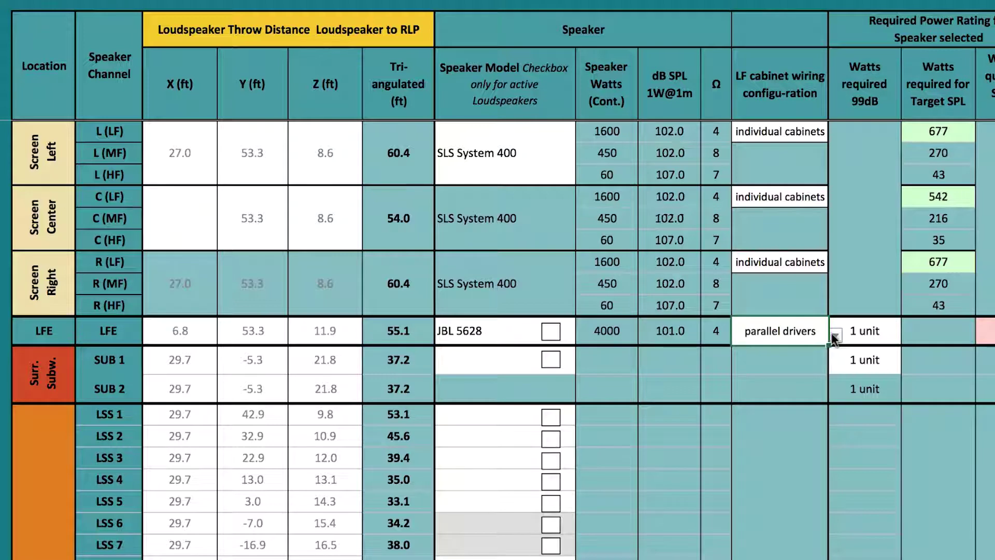
left_click(836, 337)
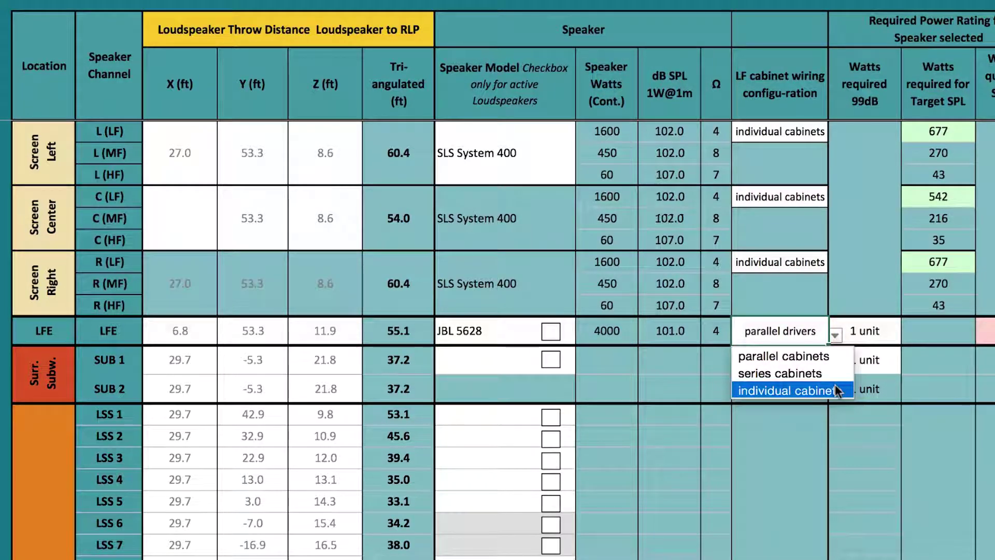
left_click(836, 355)
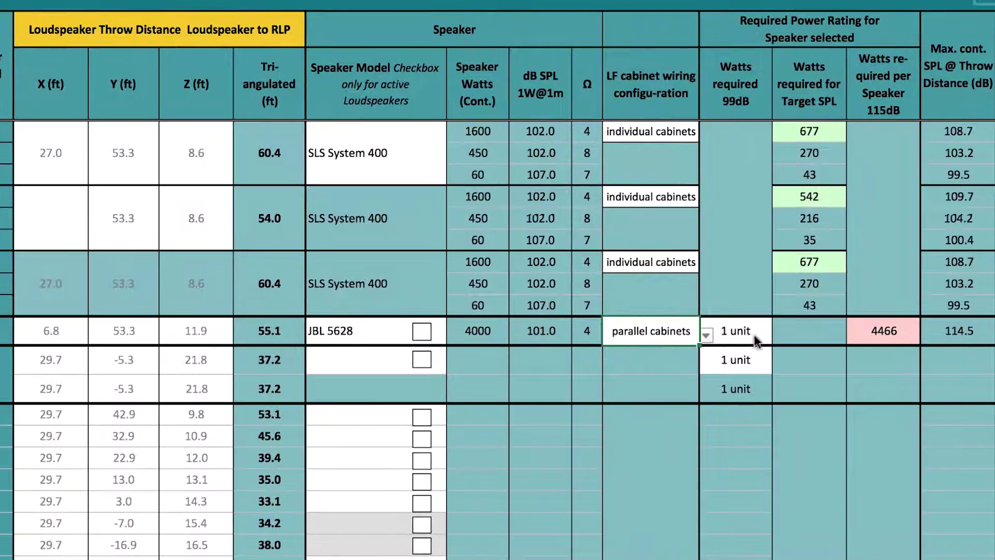
Step: Set the number of LFE speaker units to 4
left_click(829, 337)
key("alt+Down")
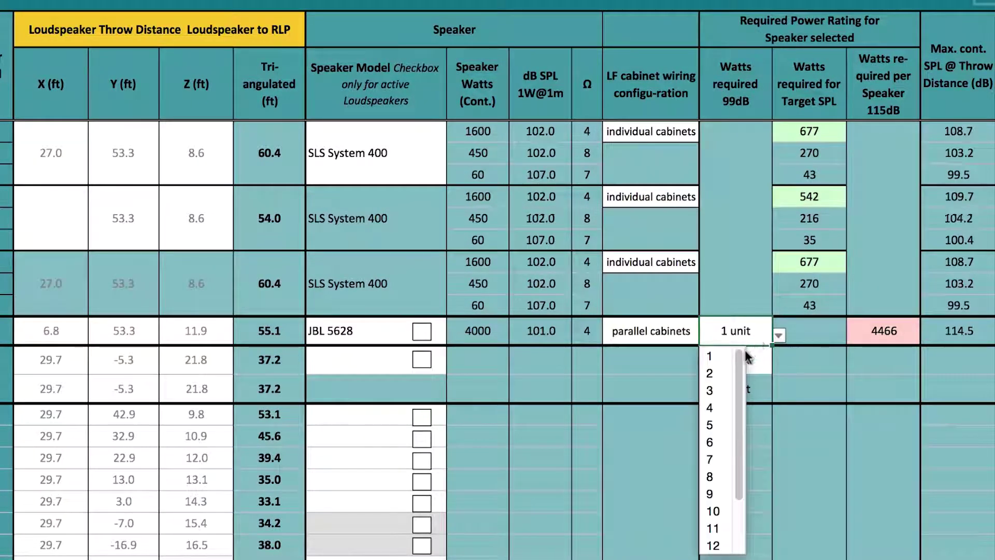
left_click(726, 356)
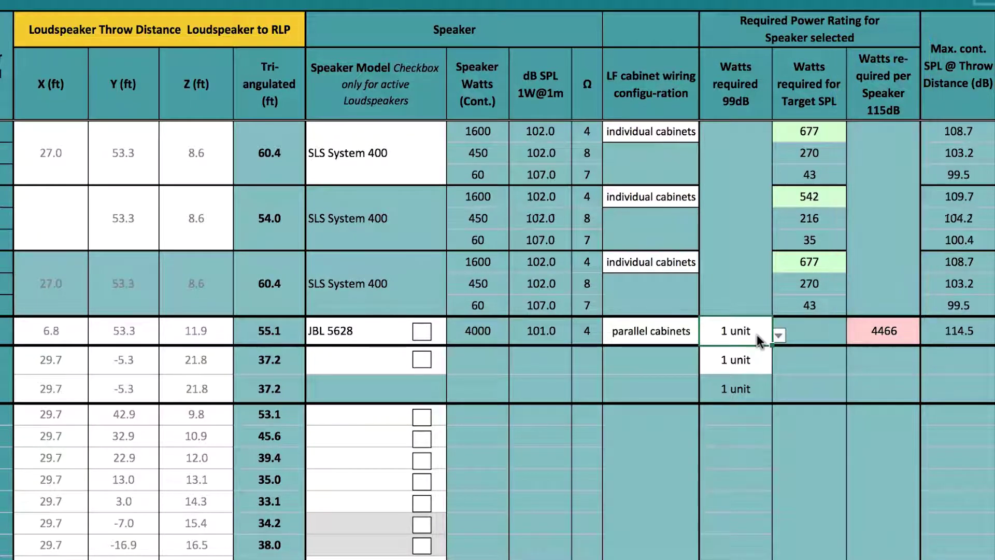
left_click(779, 336)
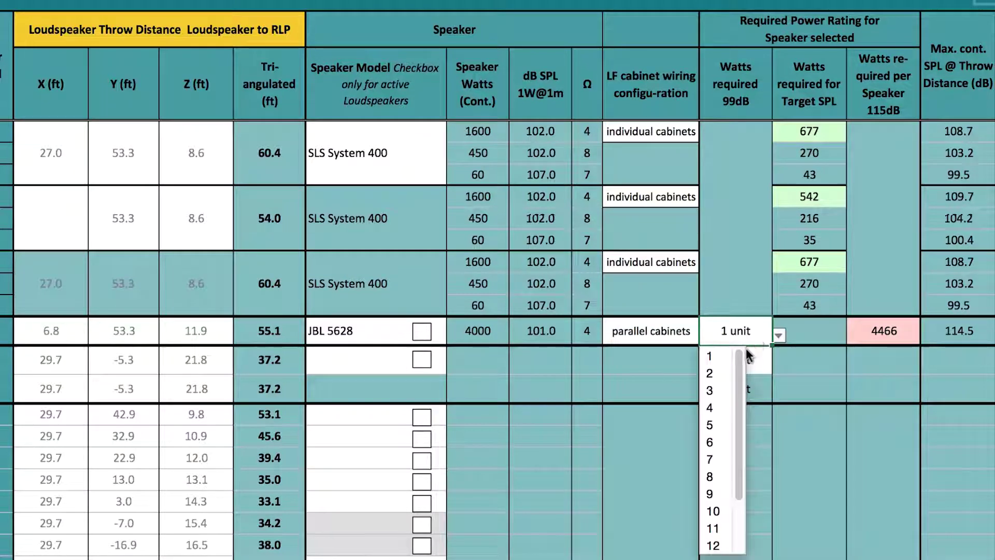
left_click(721, 406)
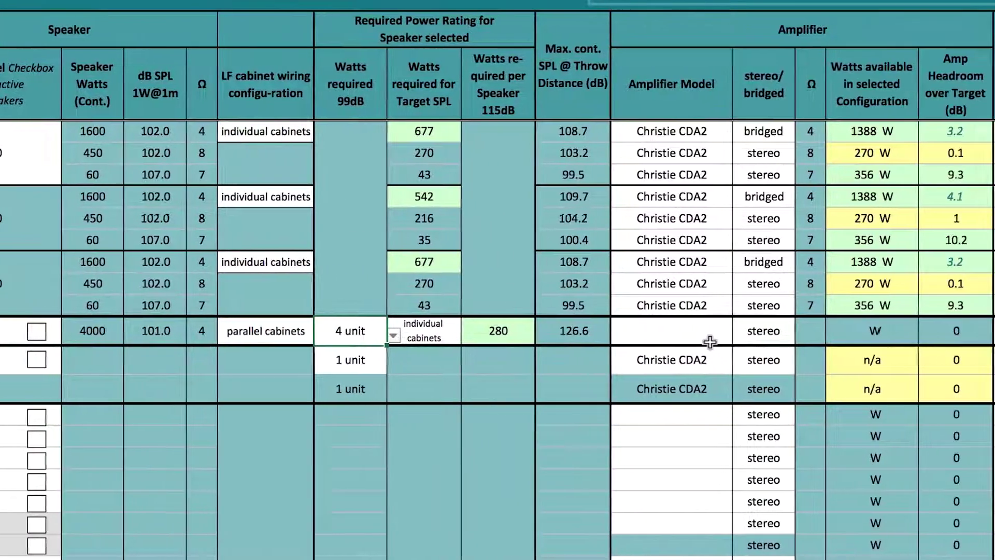
Step: Choose Christie CDA2 as the amplifier model for the LFE channel
left_click(840, 338)
left_click(867, 338)
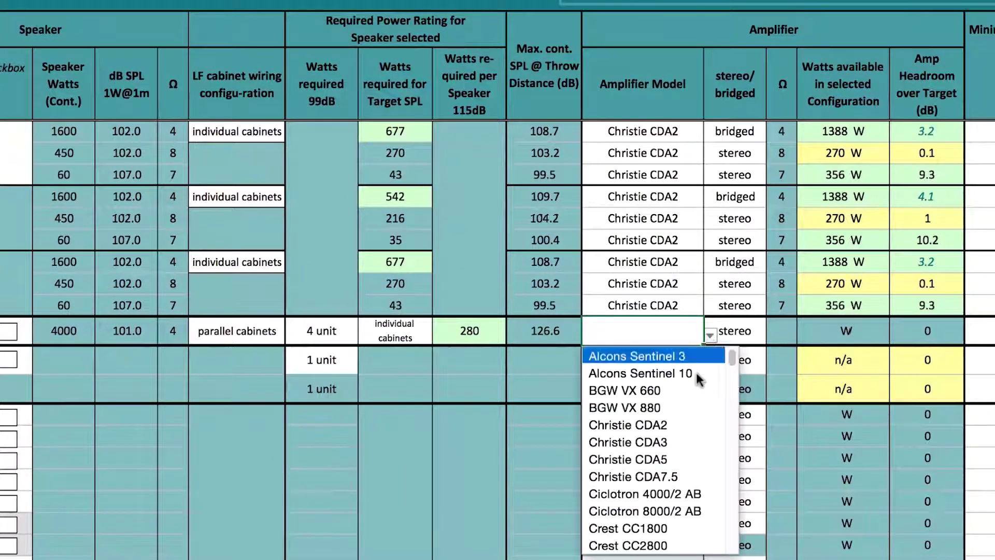
left_click(687, 426)
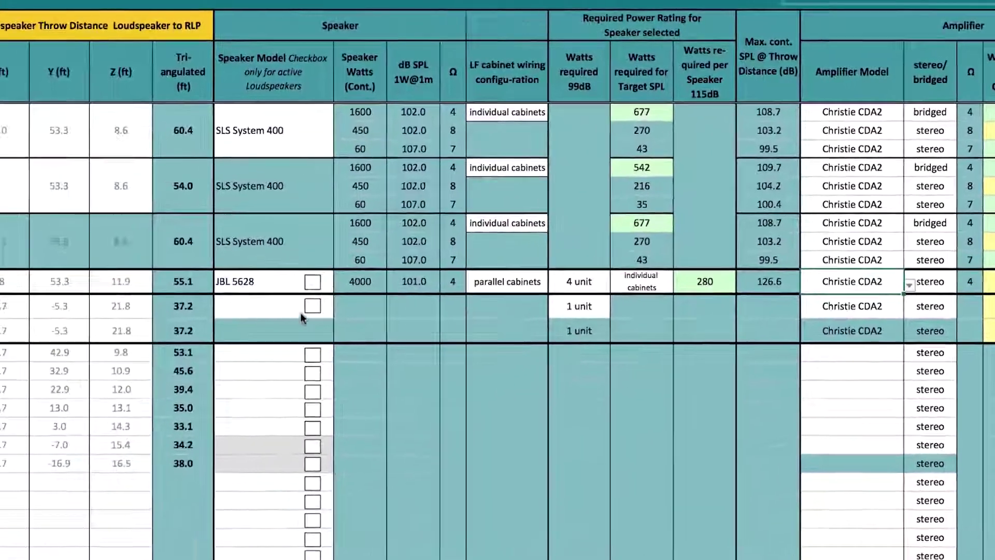
Step: Choose SLS 218-I as the SUB 1 surround subwoofer model and set it to 2 units
left_click(304, 314)
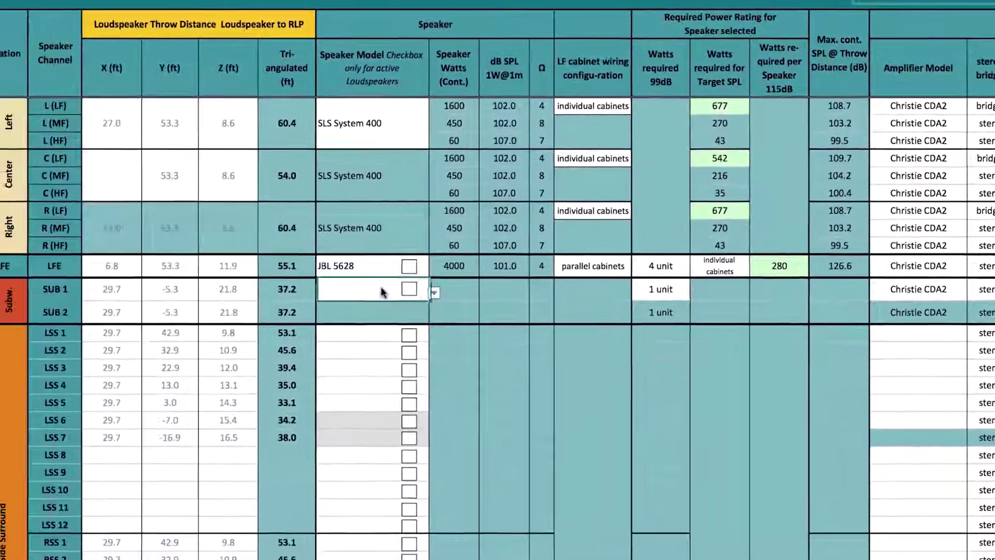
left_click(339, 310)
left_click_drag(490, 309, 481, 448)
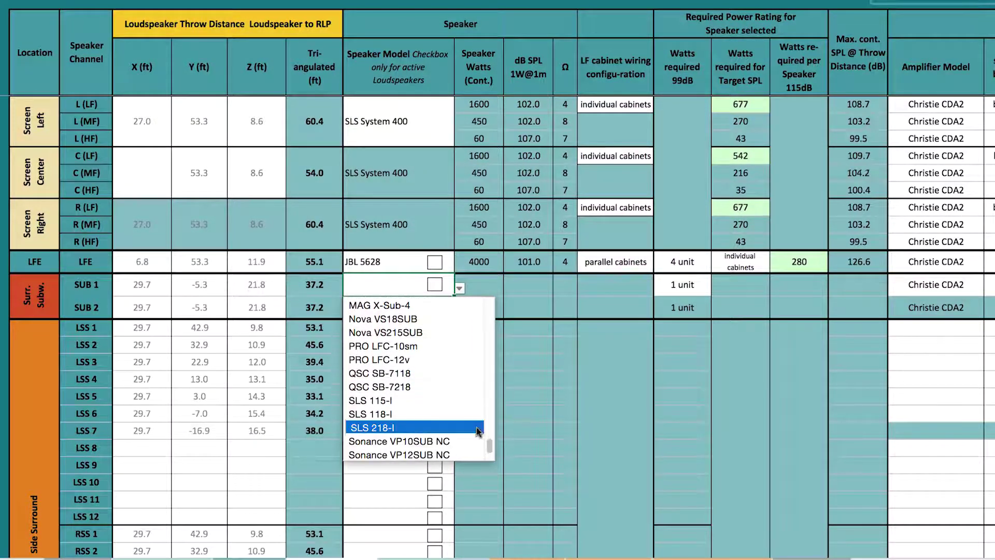
left_click(476, 427)
left_click(703, 290)
left_click(716, 288)
left_click(666, 317)
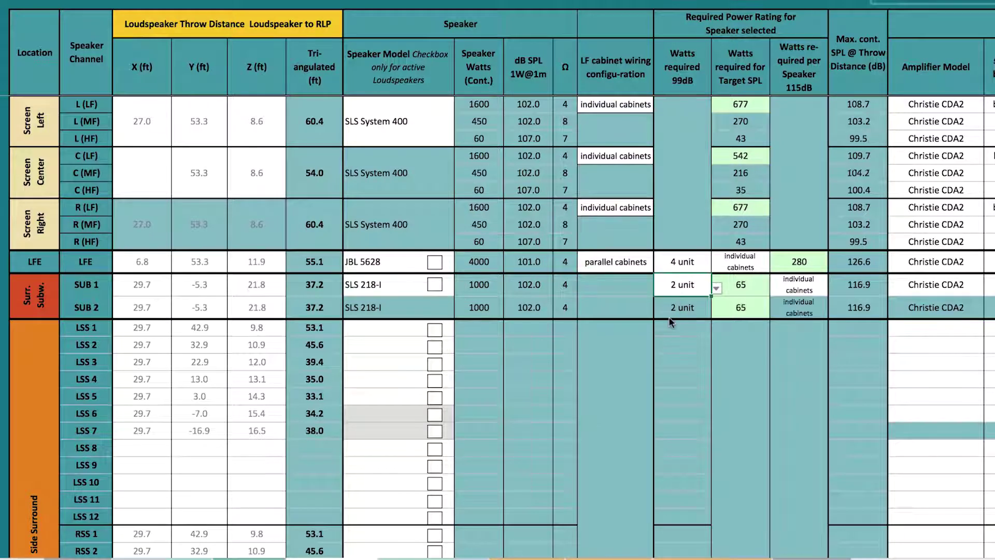
Step: Choose SLS CS850C as the surround speaker model for side surround channel LSS 1
scroll(670, 321, "down", 4)
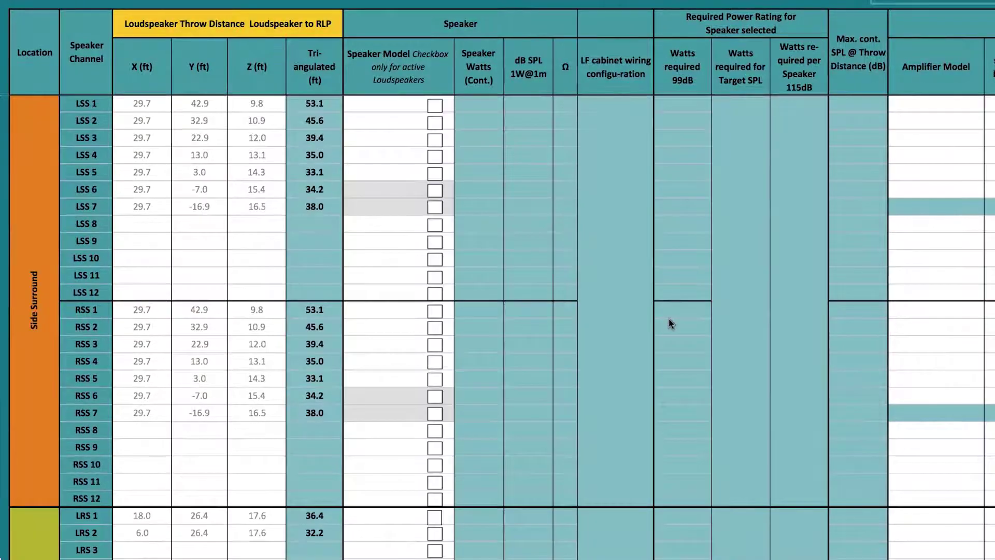
scroll(669, 318, "down", 6)
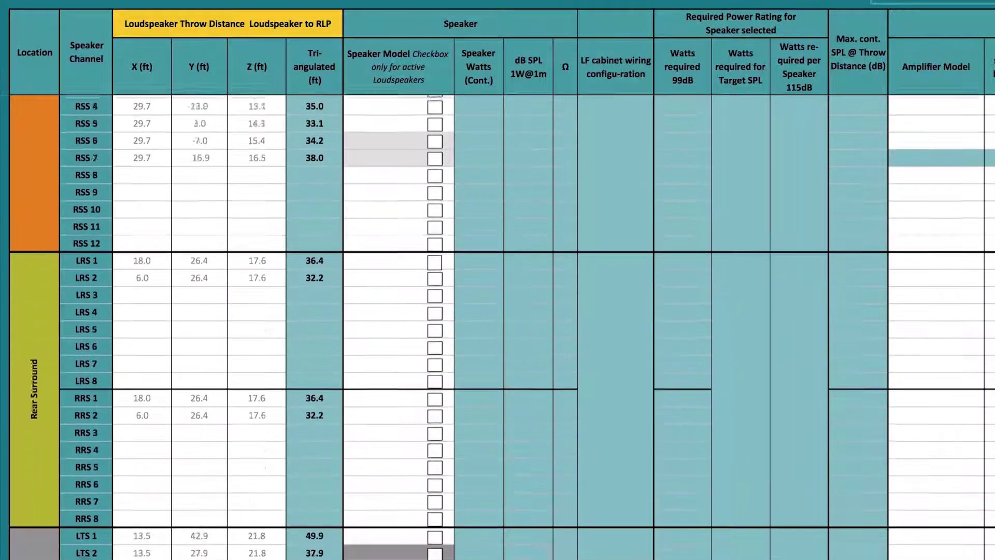
scroll(669, 319, "down", 7)
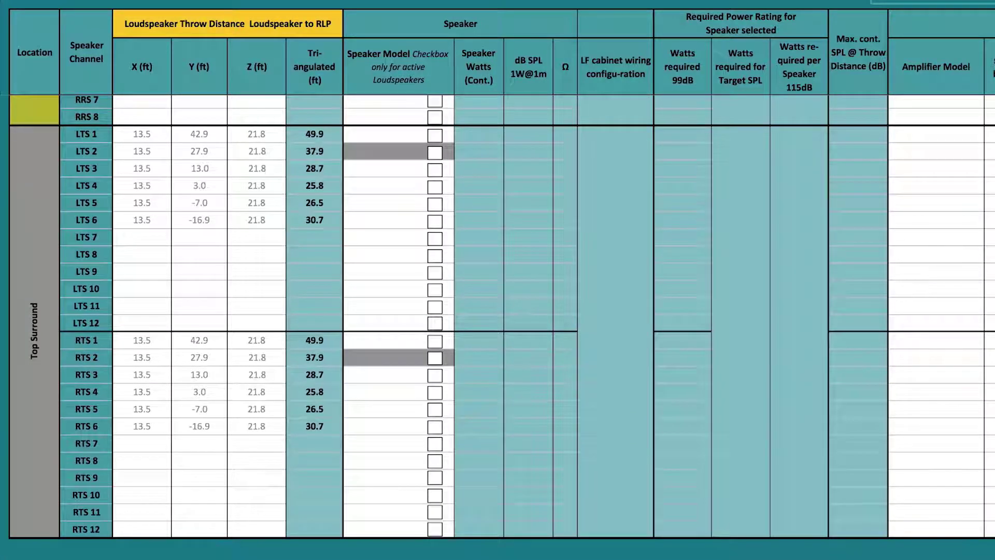
scroll(671, 148, "up", 14)
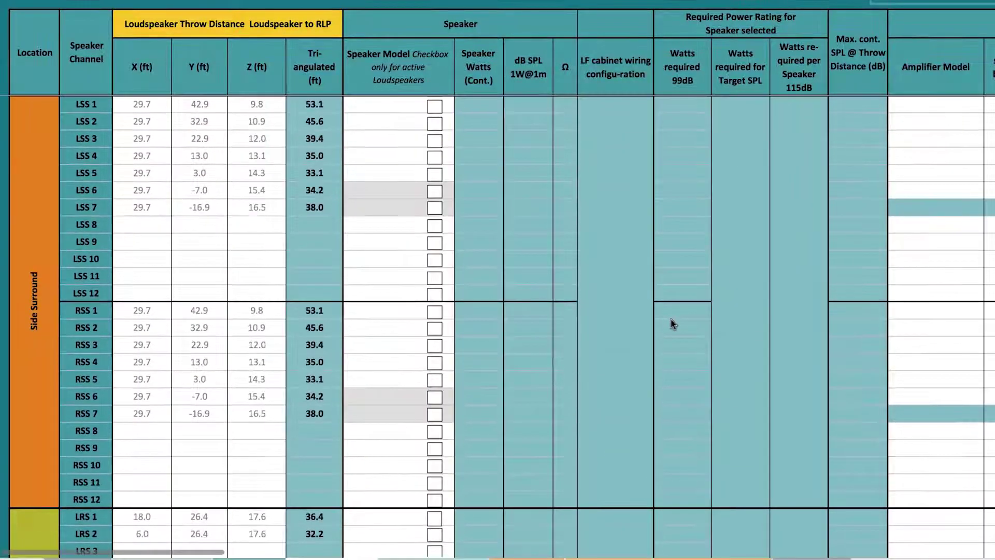
left_click(418, 101)
left_click(459, 105)
scroll(462, 189, "down", 1)
scroll(462, 189, "down", 5)
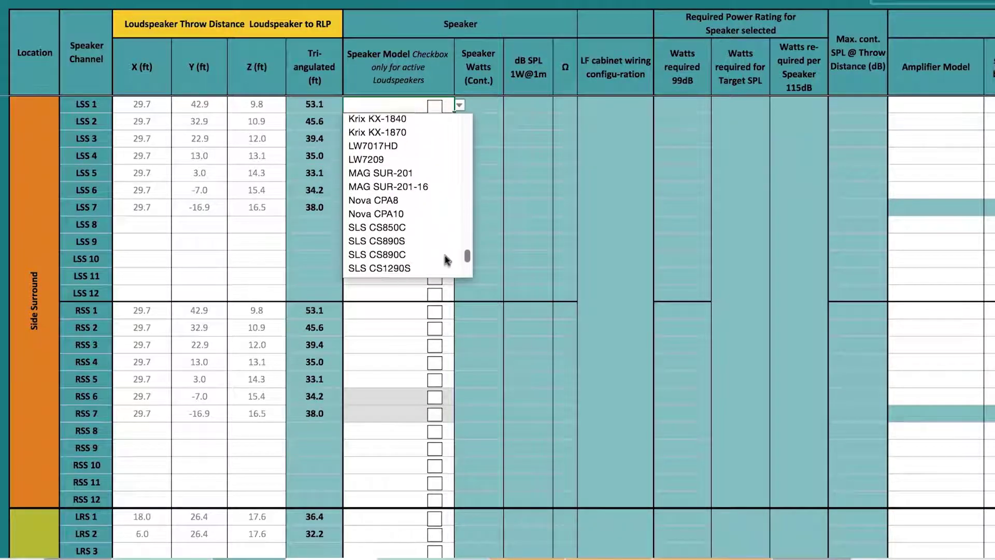
left_click(437, 212)
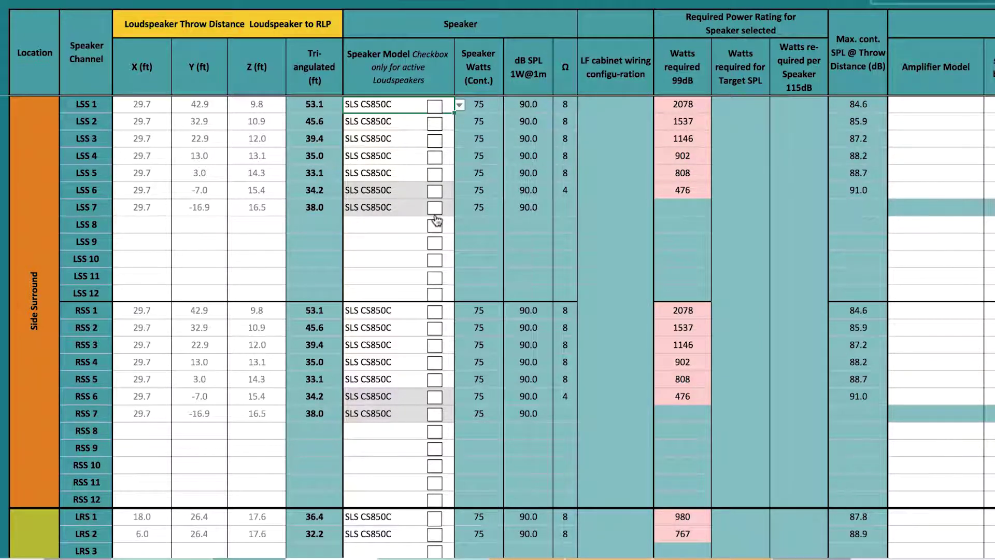
Step: Replace the speaker model of side surround channel LSS 1 with SLS CS1290S
scroll(436, 220, "down", 8)
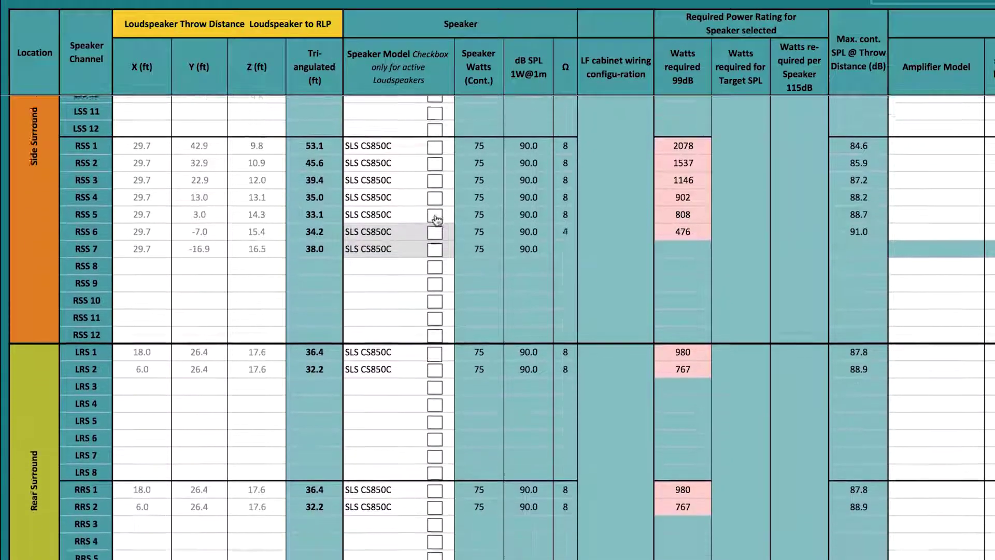
scroll(435, 221, "down", 5)
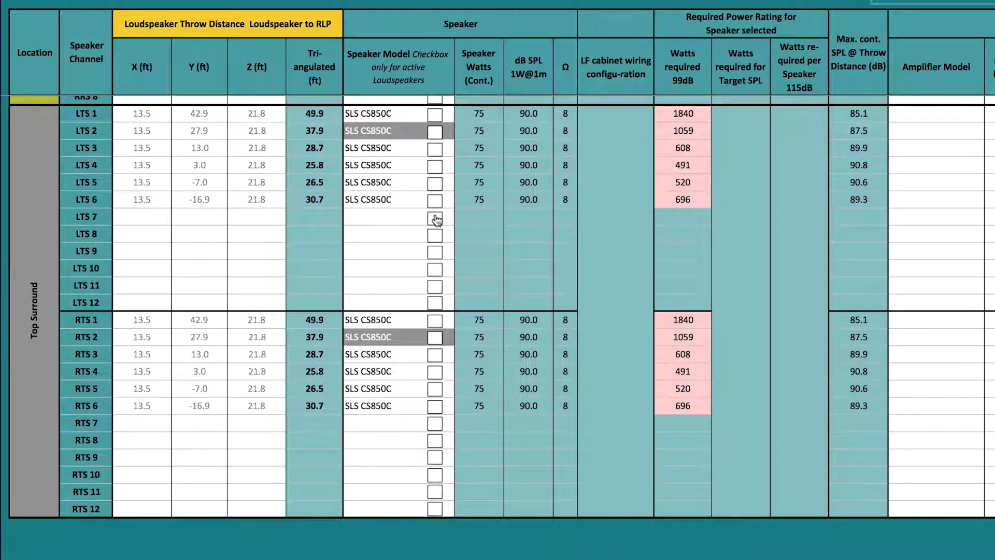
scroll(437, 220, "up", 15)
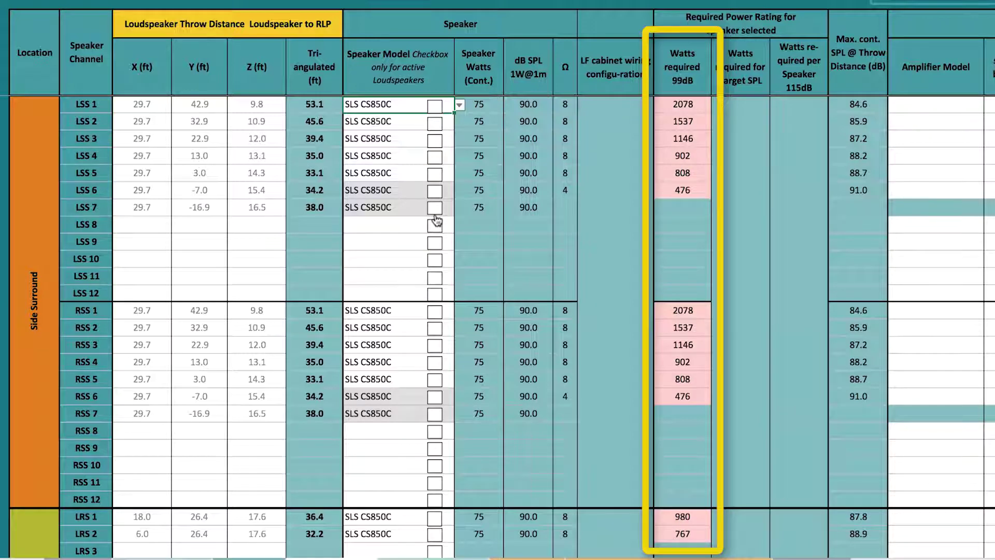
left_click(462, 105)
scroll(454, 248, "down", 4)
scroll(454, 249, "down", 3)
left_click(441, 203)
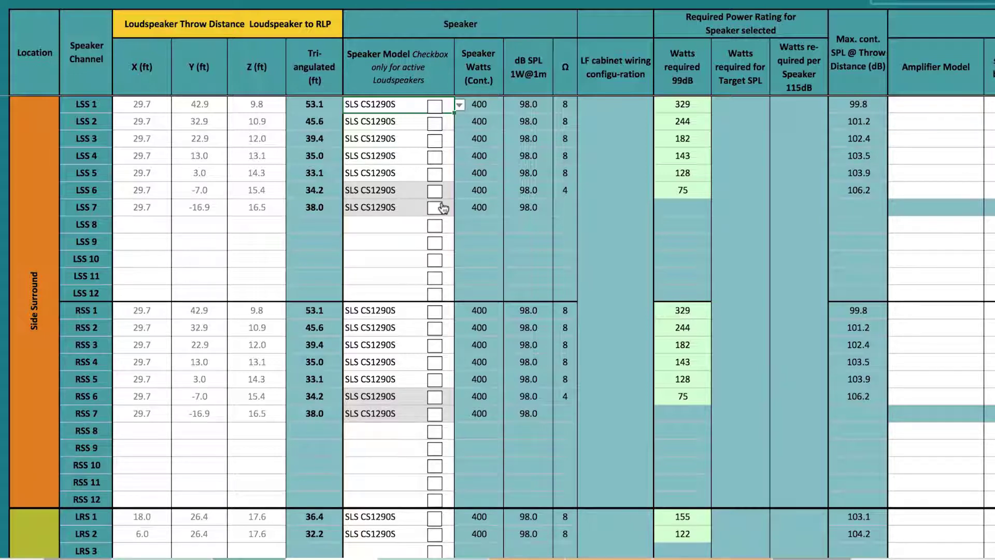
Step: Set the speaker model of top surround channel LTS 1 to SLS MA390C
scroll(443, 207, "down", 16)
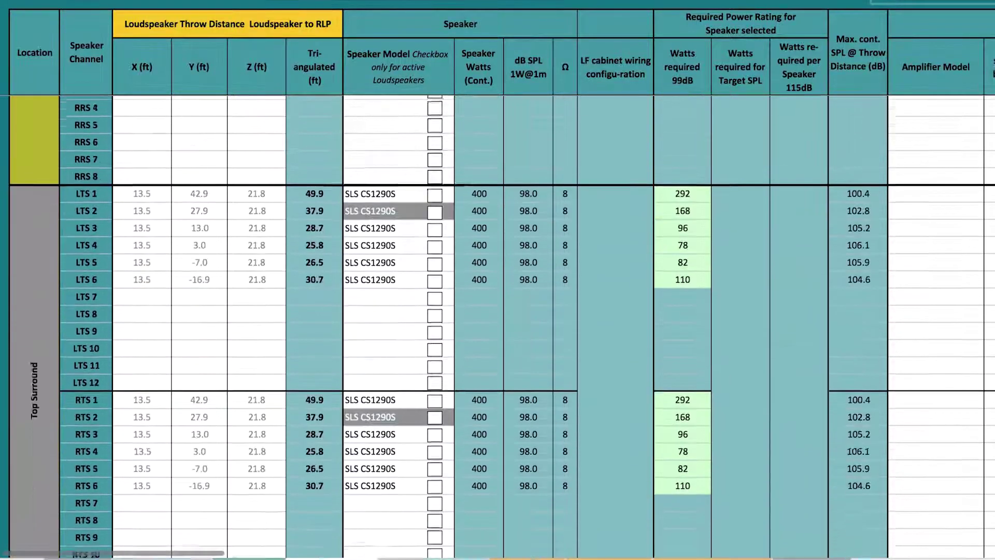
left_click(407, 106)
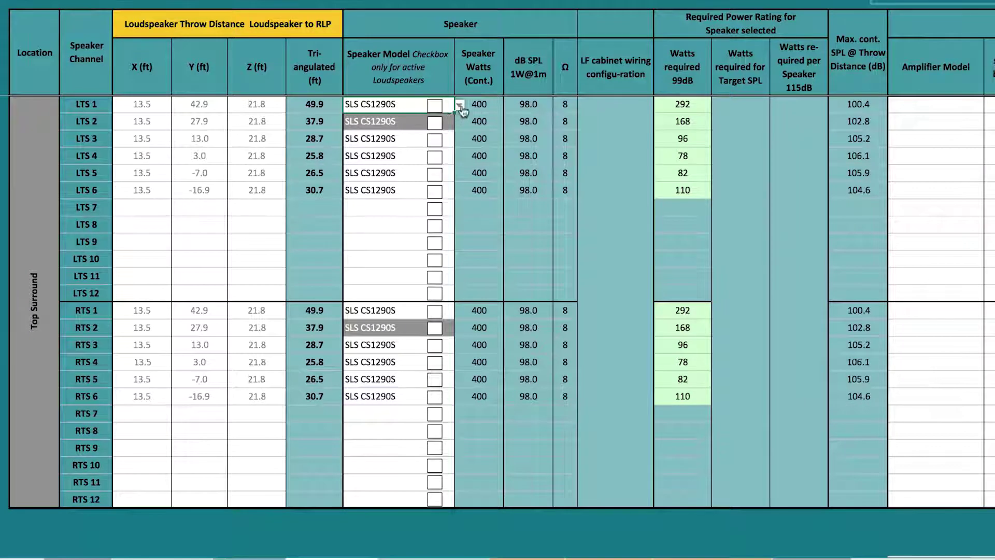
left_click(459, 105)
scroll(467, 233, "down", 10)
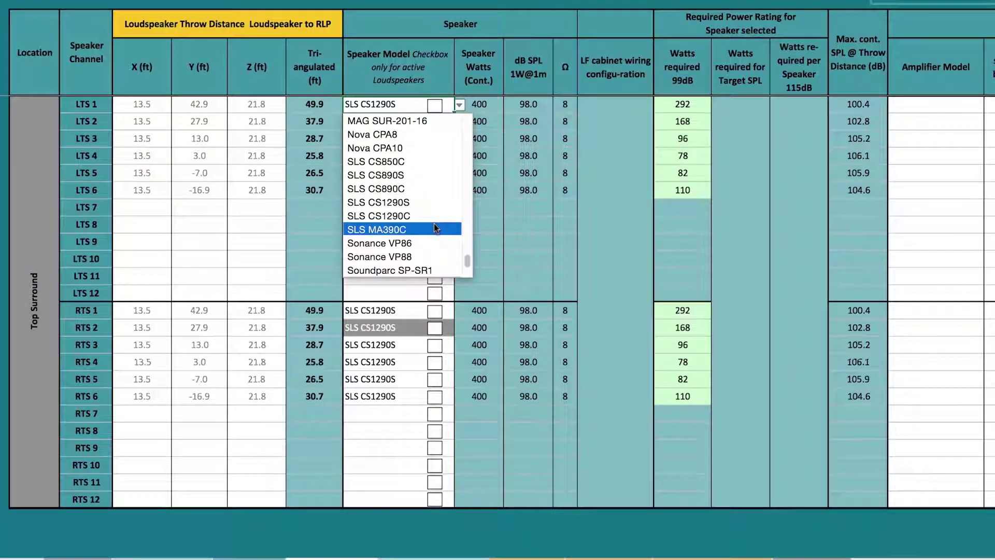
left_click(434, 229)
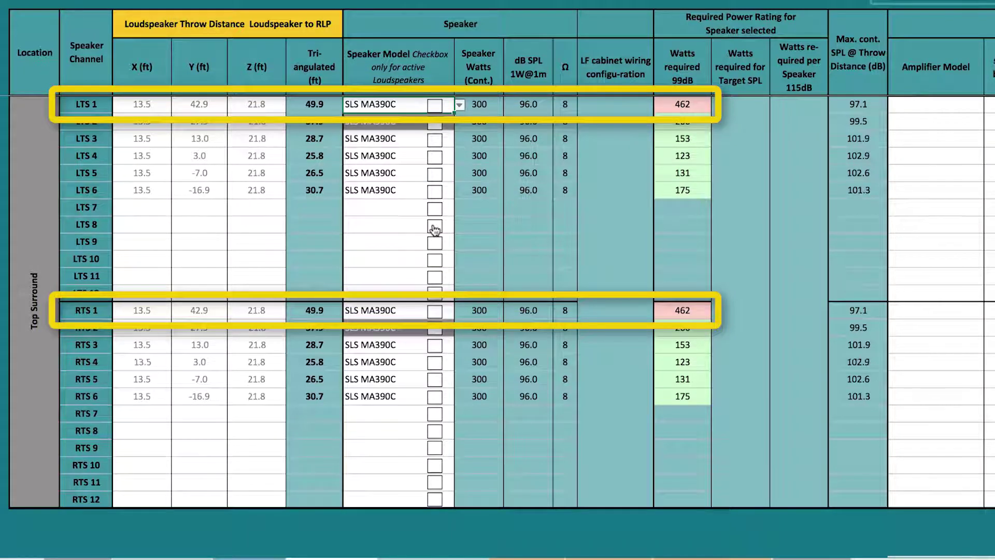
Step: Replace the speaker model of top surround channel LTS 1 with SLS CS1290C
left_click(460, 105)
left_click_drag(467, 126, 446, 256)
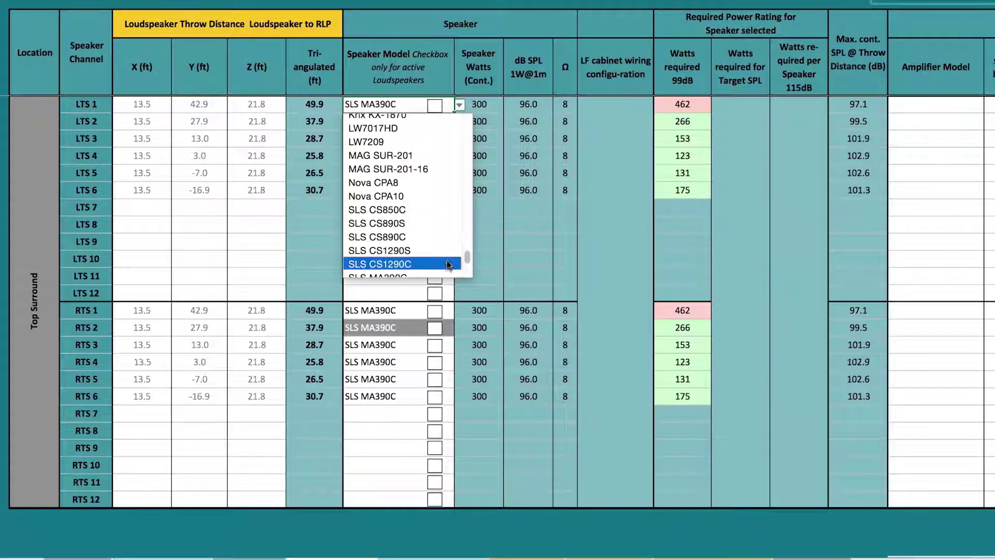
left_click(447, 260)
Step: Set the speaker model of top surround channel LTS 2 to SLS MA390C
left_click(417, 126)
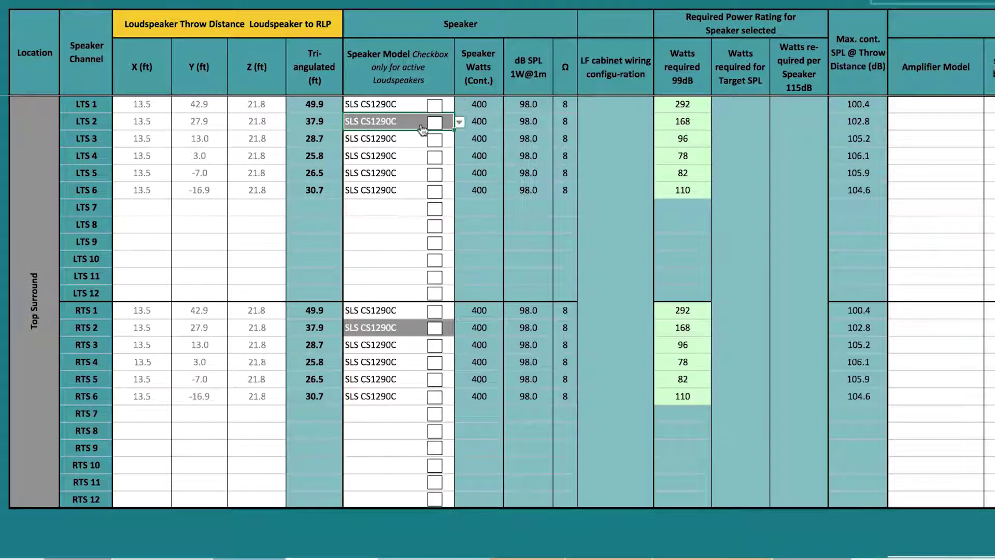
left_click(460, 122)
left_click_drag(467, 136, 452, 258)
scroll(450, 258, "down", 5)
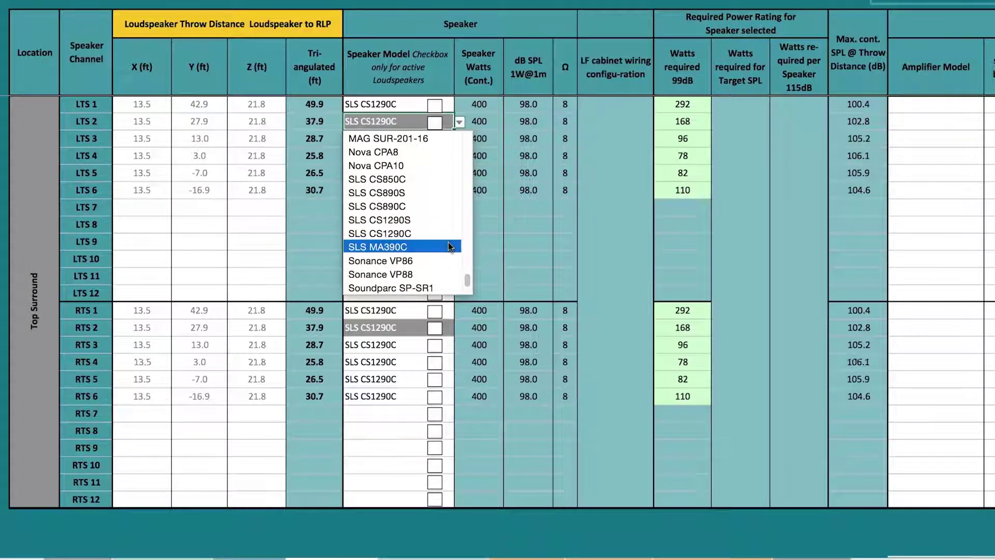
left_click(449, 241)
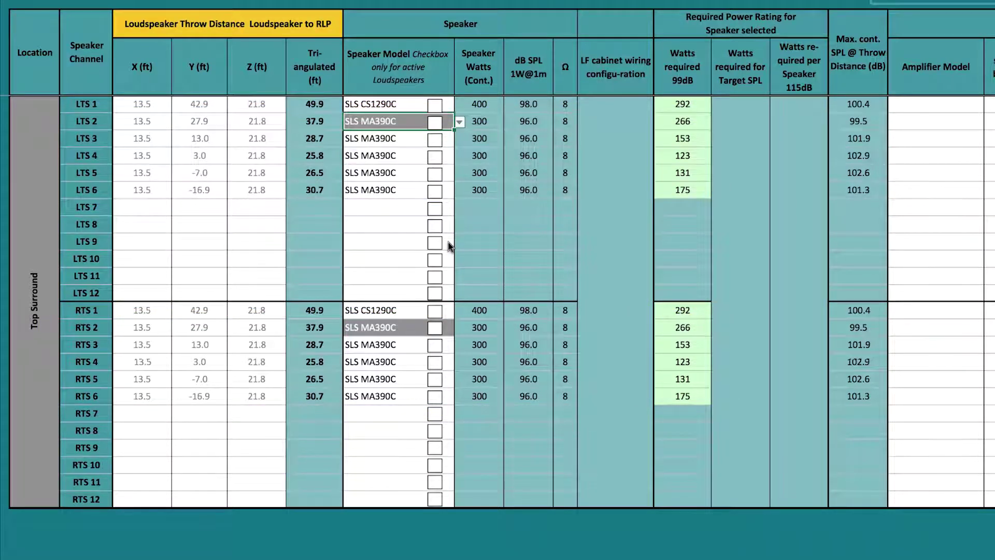
Step: Set the amplifier model of side surround channel LSS 1 to Christie CDA3
scroll(449, 244, "up", 6)
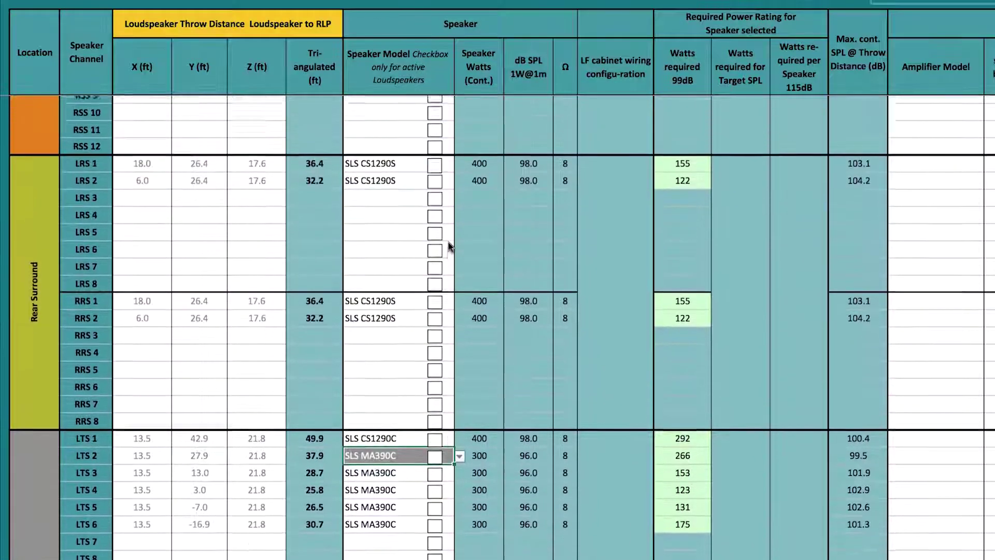
scroll(449, 247, "up", 6)
scroll(449, 242, "up", 2)
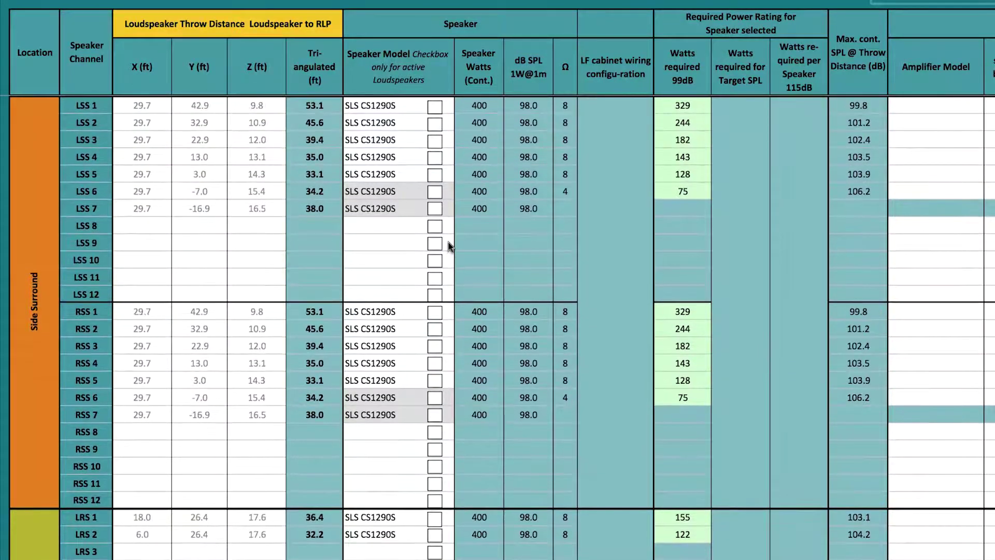
scroll(471, 242, "right", 4)
scroll(757, 171, "right", 2)
left_click(839, 108)
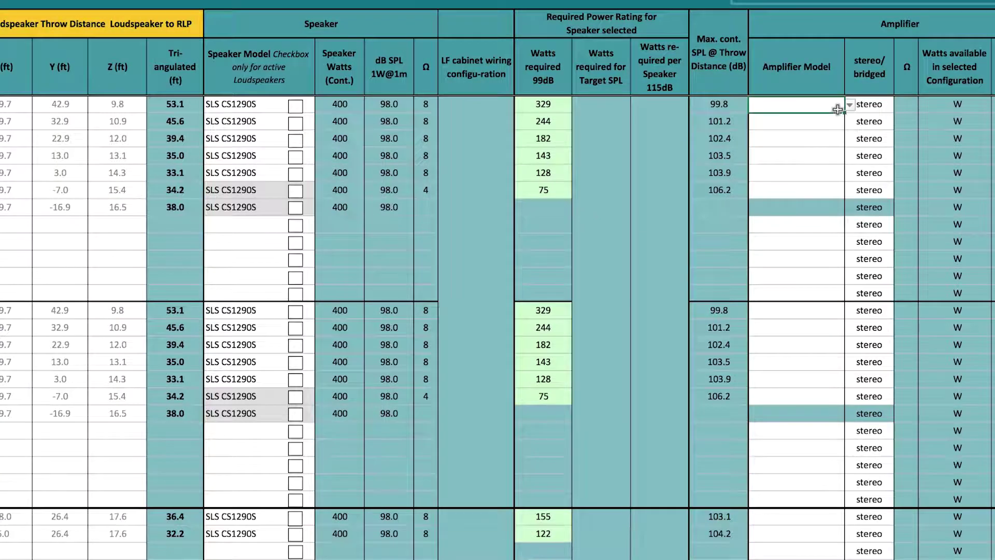
left_click(850, 106)
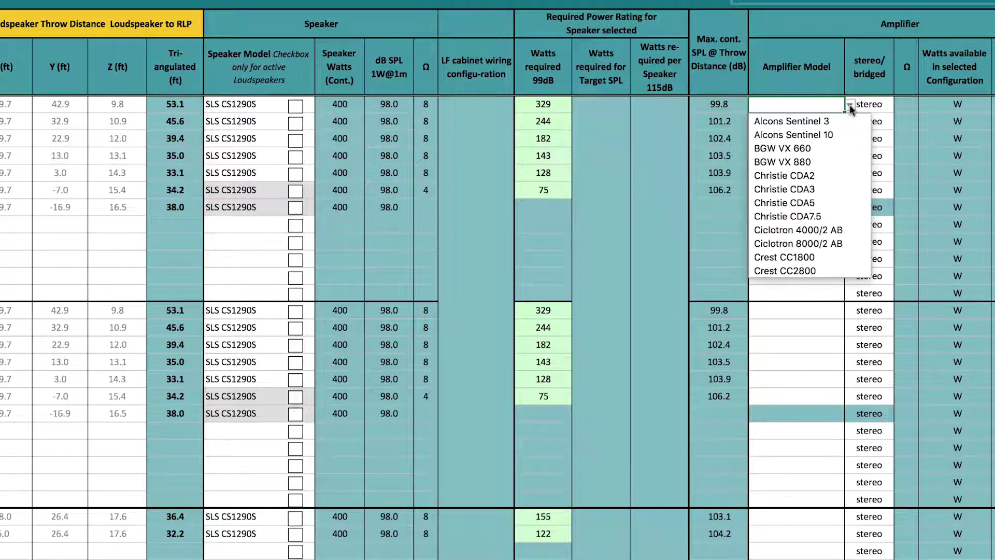
left_click(817, 191)
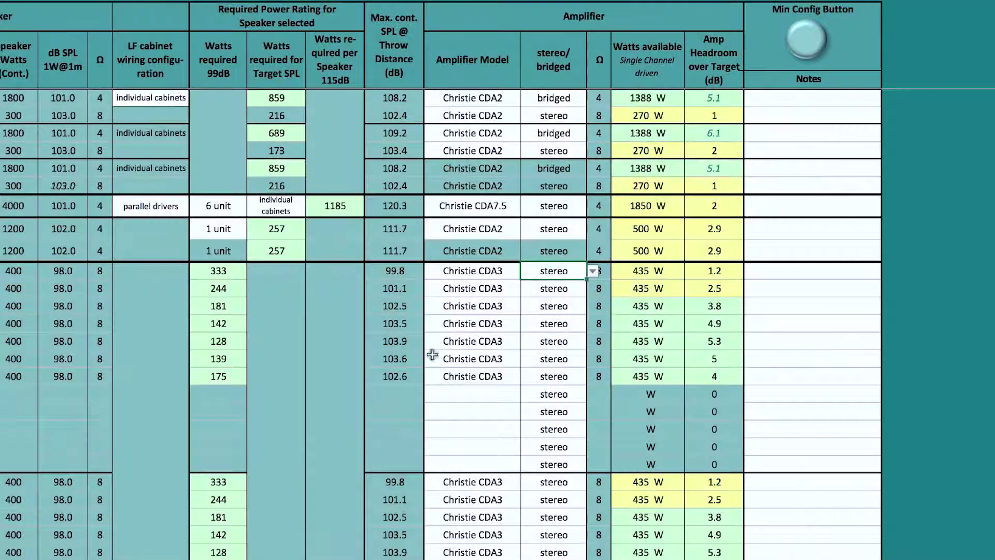
Step: Replace the amplifier model of side surround channel LSS 1 with Dolby DMA xx301
left_click(512, 271)
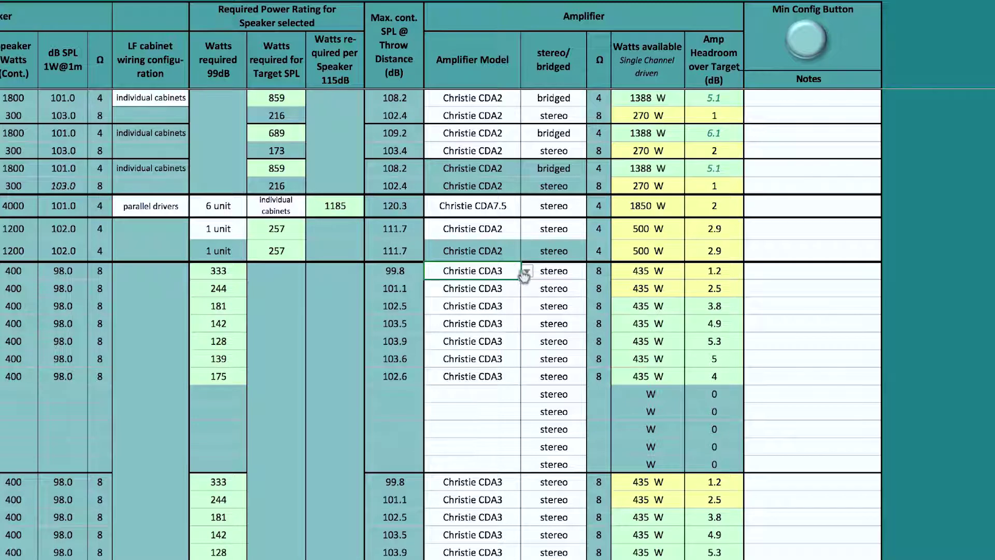
left_click(526, 271)
left_click_drag(586, 289, 585, 346)
left_click(559, 352)
Step: Switch the amplifier mode of side surround channel LSS 1 to bridged
left_click(578, 272)
left_click(592, 271)
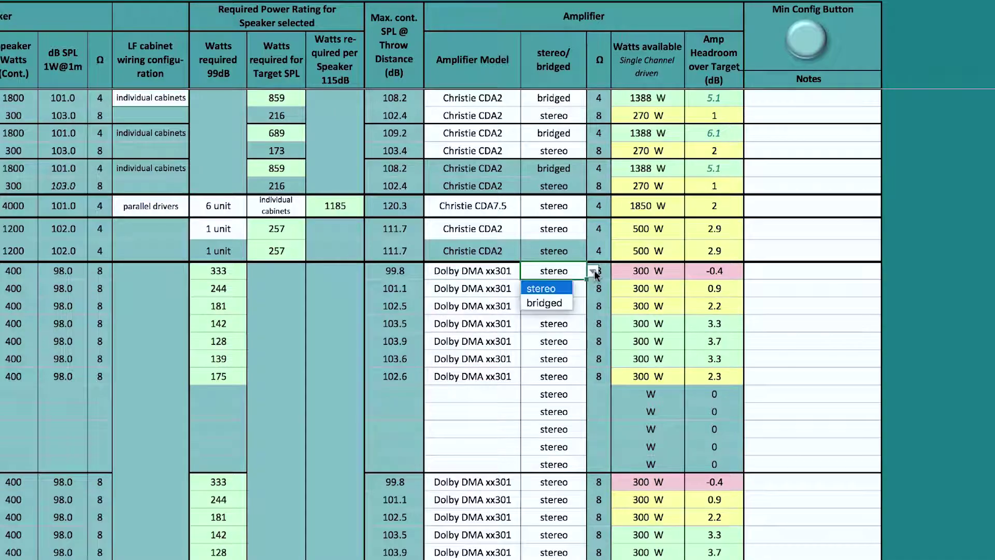
left_click(569, 306)
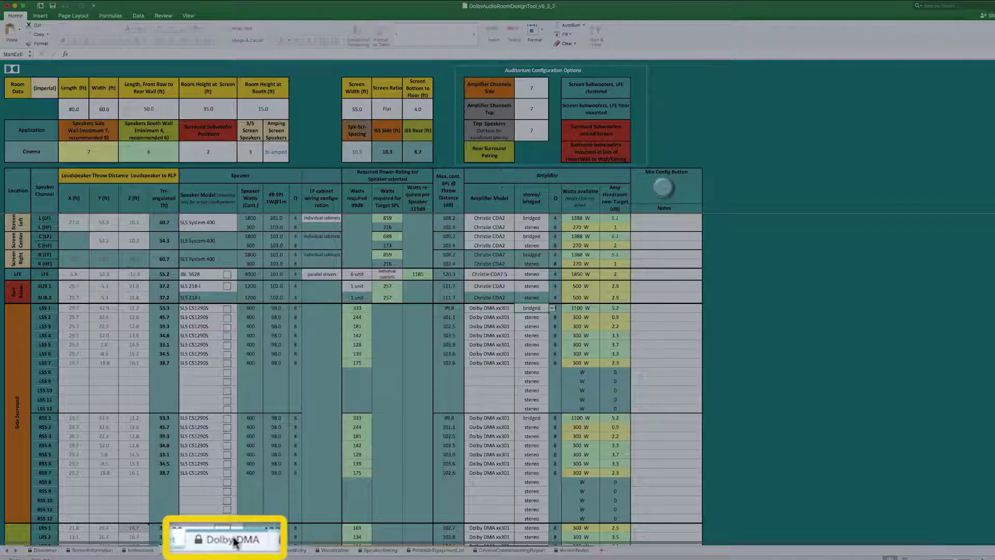
Step: Open the Dolby DMA sheet and try AC voltages of 120 V and 208 V before selecting 230 V
left_click(228, 550)
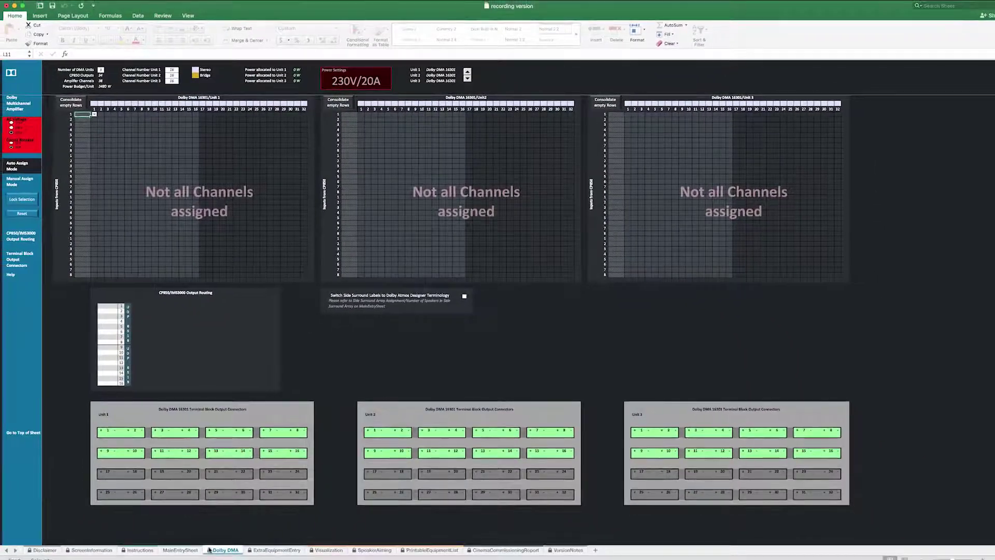
left_click(340, 106)
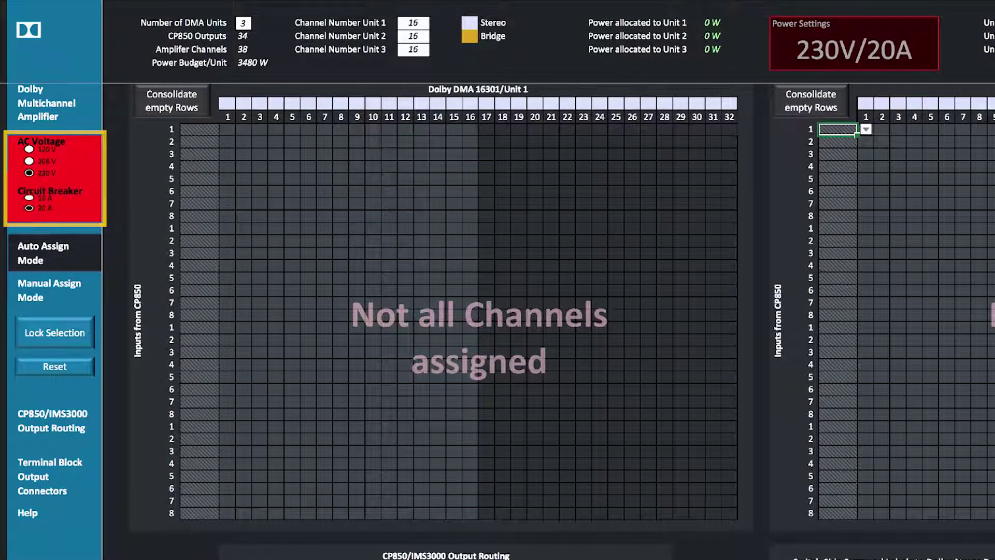
left_click(29, 149)
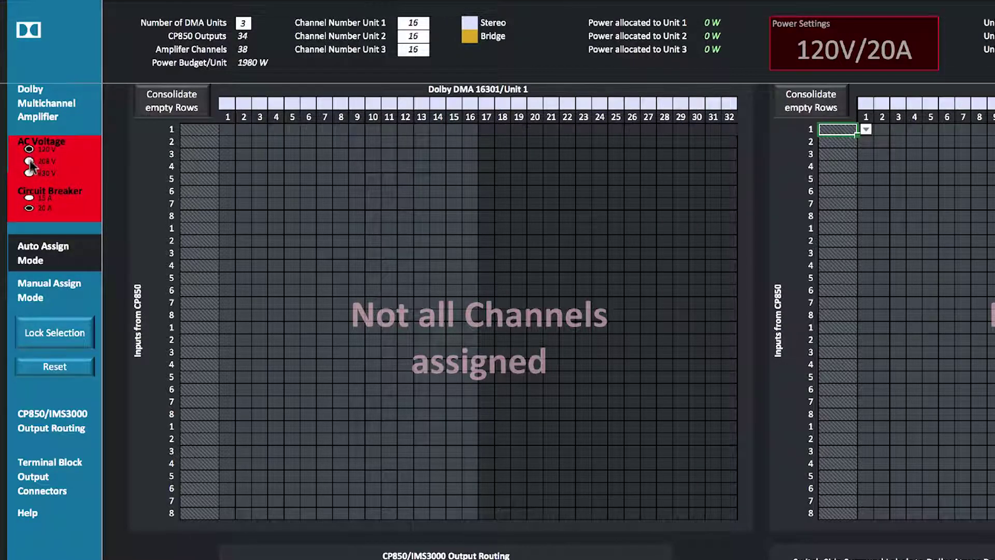
left_click(29, 161)
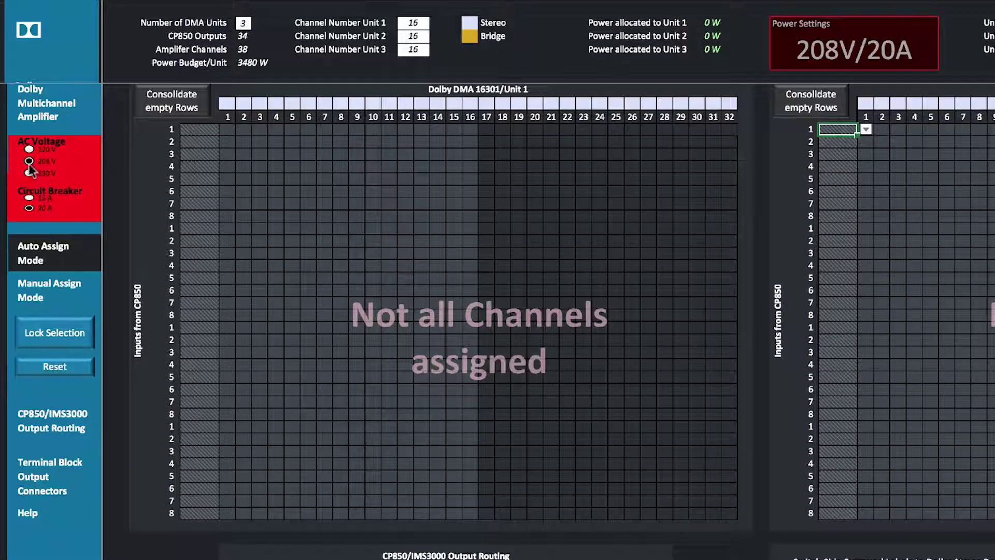
left_click(29, 173)
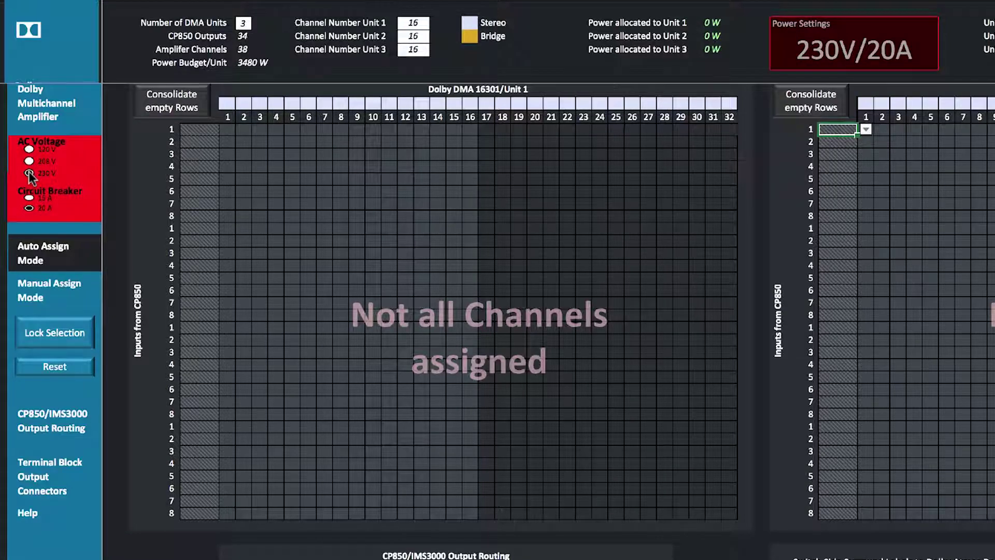
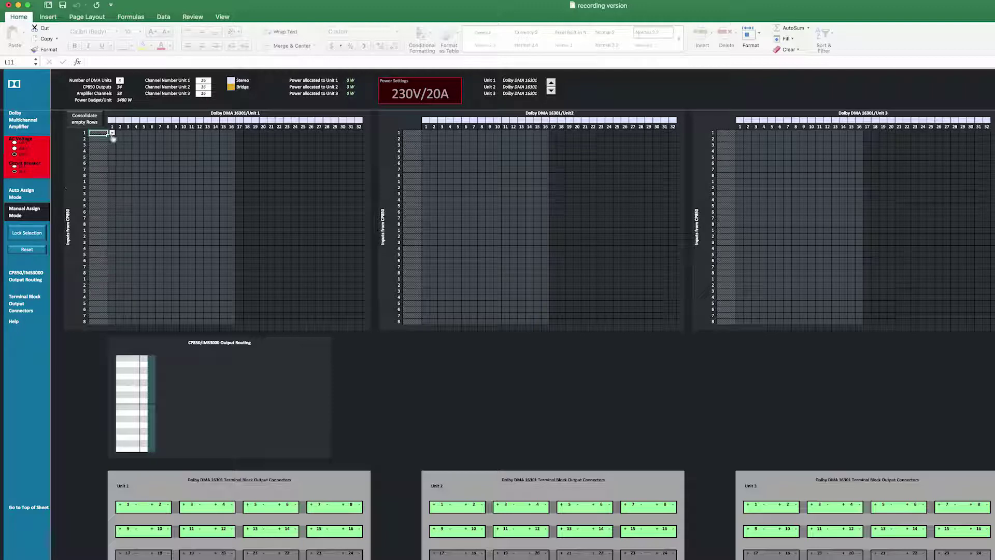
Step: Assign the side surround channels to DMA Unit 1, starting with LSS 1 in row 1 and RSS 1 in row 8
left_click(112, 133)
left_click(110, 141)
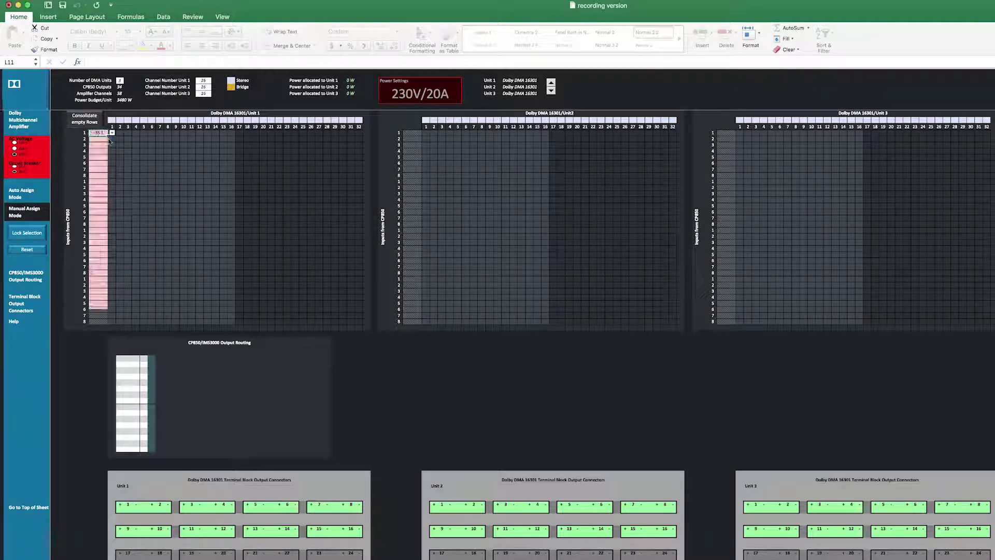
left_click(98, 175)
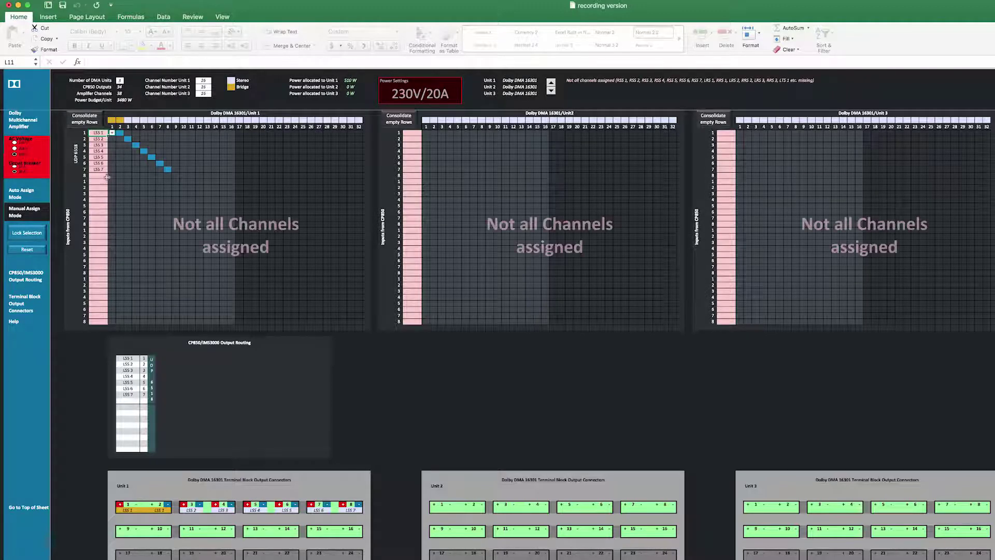
left_click(111, 175)
left_click(110, 183)
Step: Assign the rear surround channels from LRS 1 and the left top surround channels from LTS 1 to DMA Unit 2
left_click(412, 133)
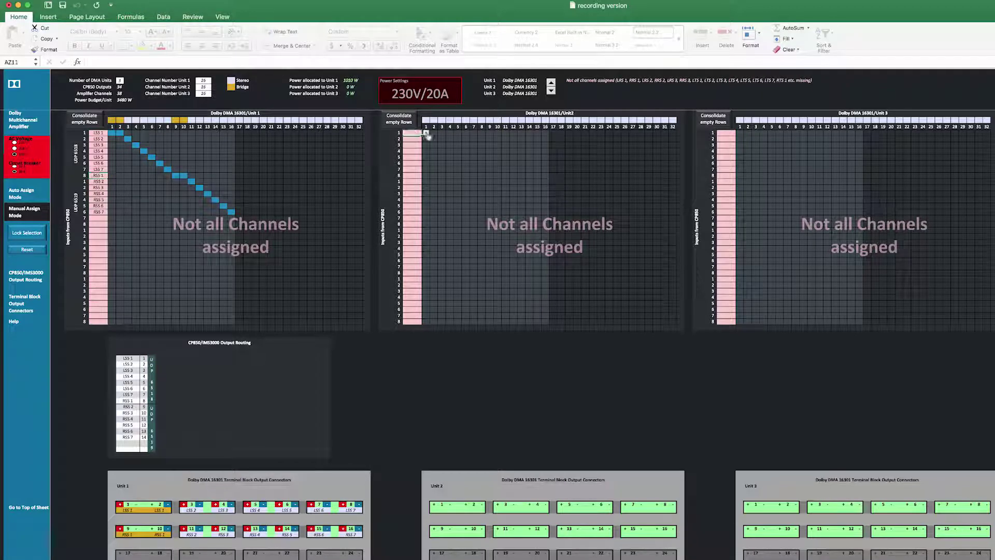
left_click(425, 133)
left_click(412, 141)
left_click(426, 170)
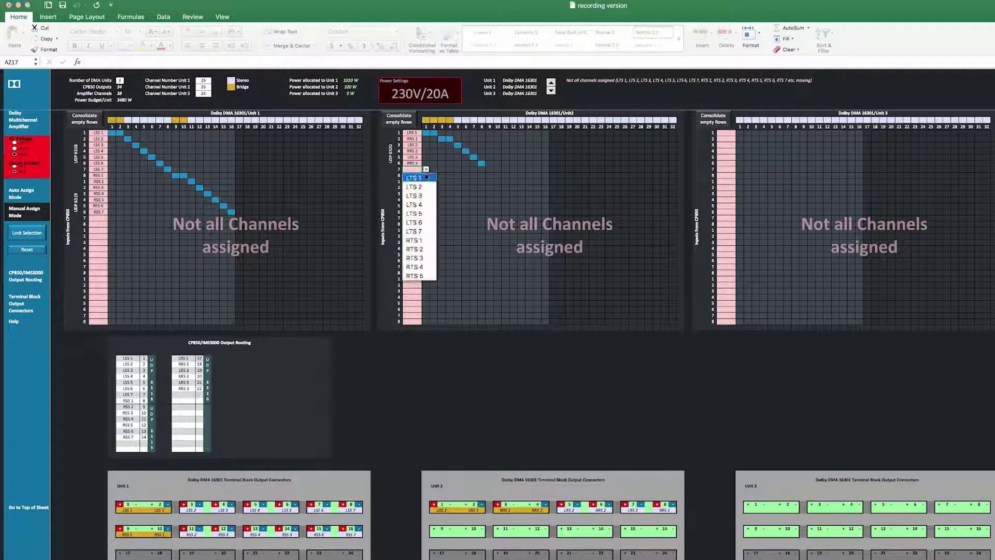
left_click(412, 177)
Step: Assign the right top surround channels to DMA Unit 3, starting with RTS 1 in row 1
left_click(726, 133)
left_click(739, 133)
left_click(738, 141)
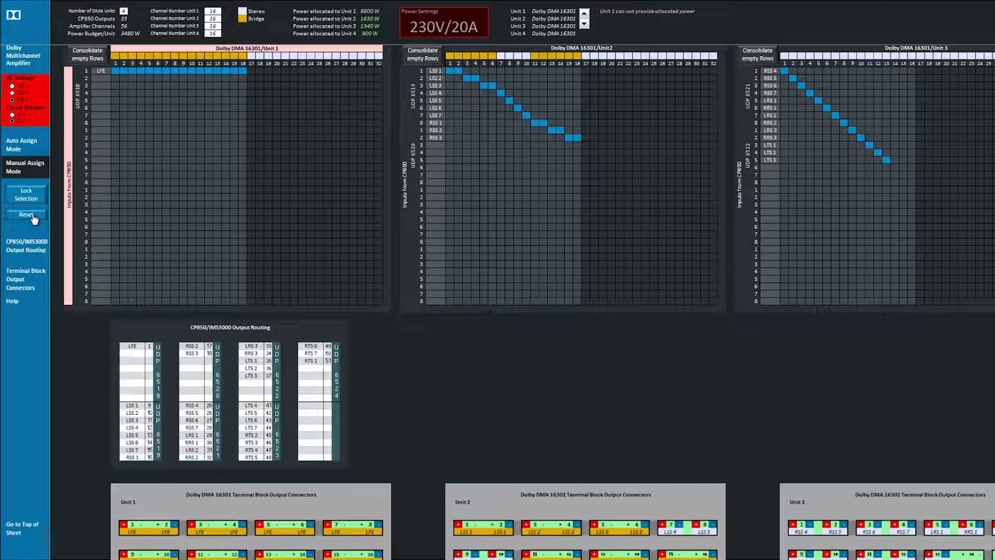
Step: Reset the channel assignments of the four-unit DMA layout
left_click(33, 215)
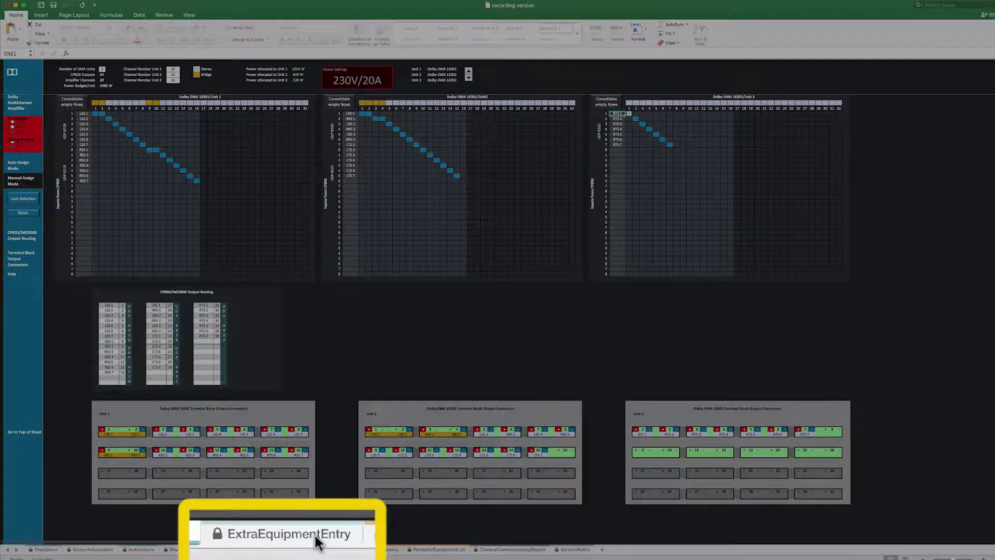
Step: View the ExtraEquipmentEntry sheet for unlisted equipment and the Visualization sheet with the loudspeaker layout
left_click(294, 551)
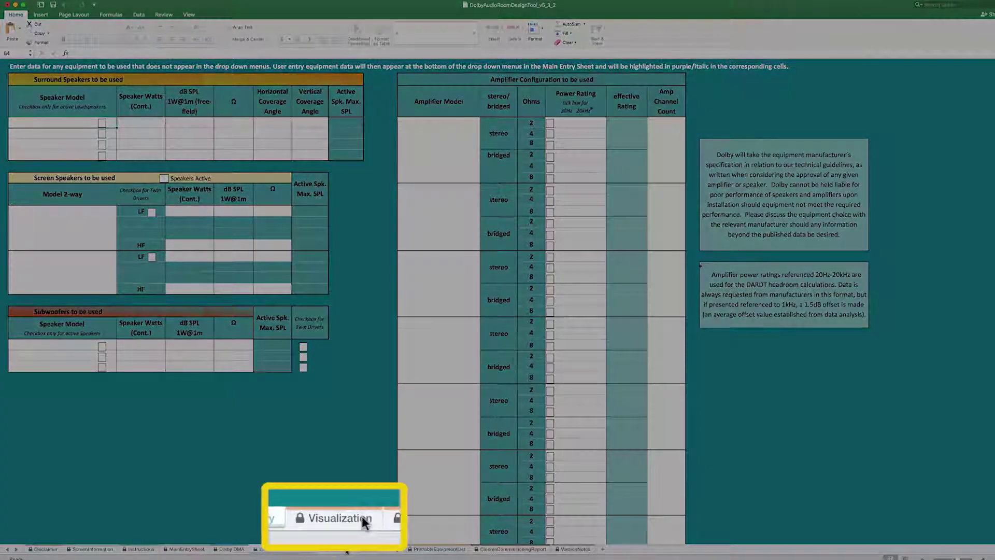
left_click(351, 542)
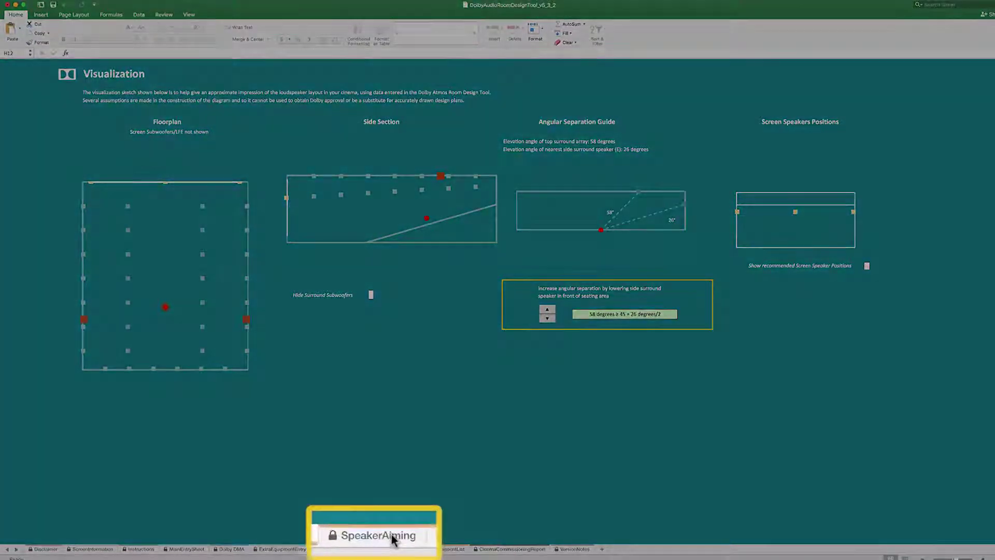
Step: Open the SpeakerAiming sheet and check the available rounding precision options
left_click(381, 549)
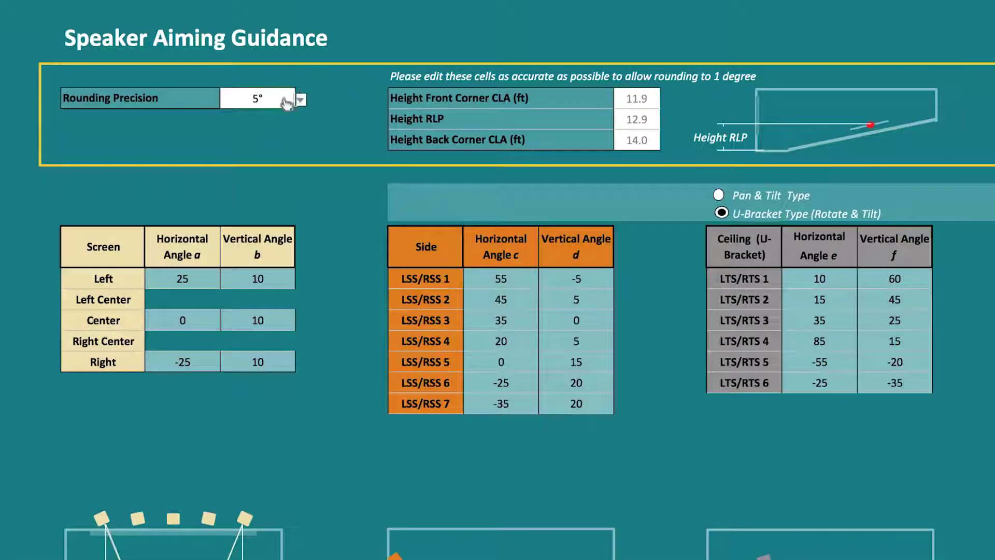
left_click(300, 100)
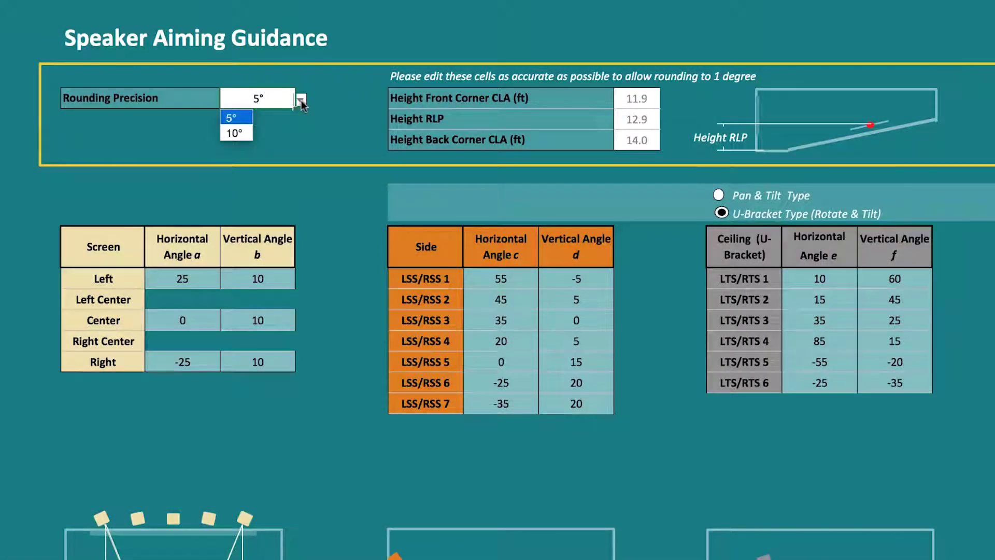
left_click(301, 101)
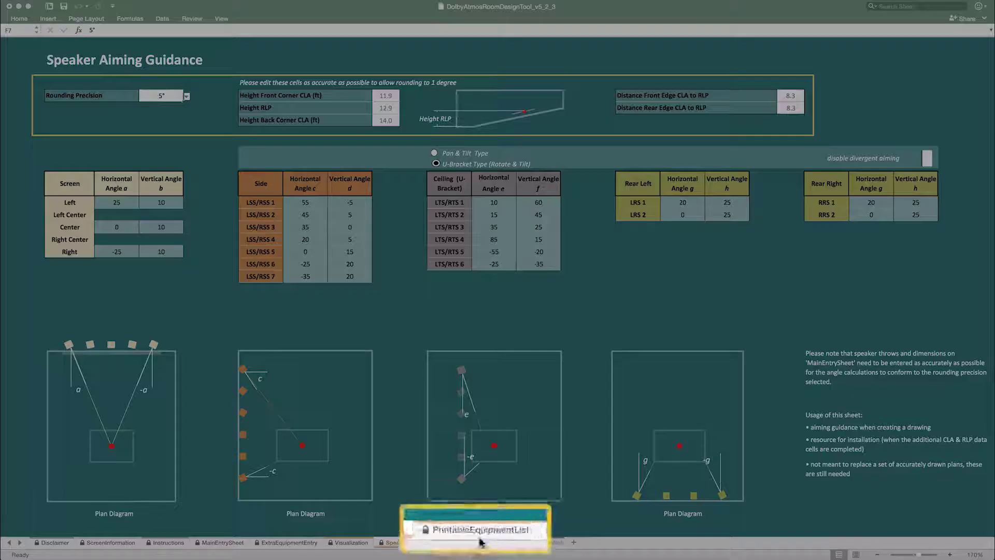
Step: View the PrintableEquipmentList sheet and the VersionNotes sheet
left_click(475, 542)
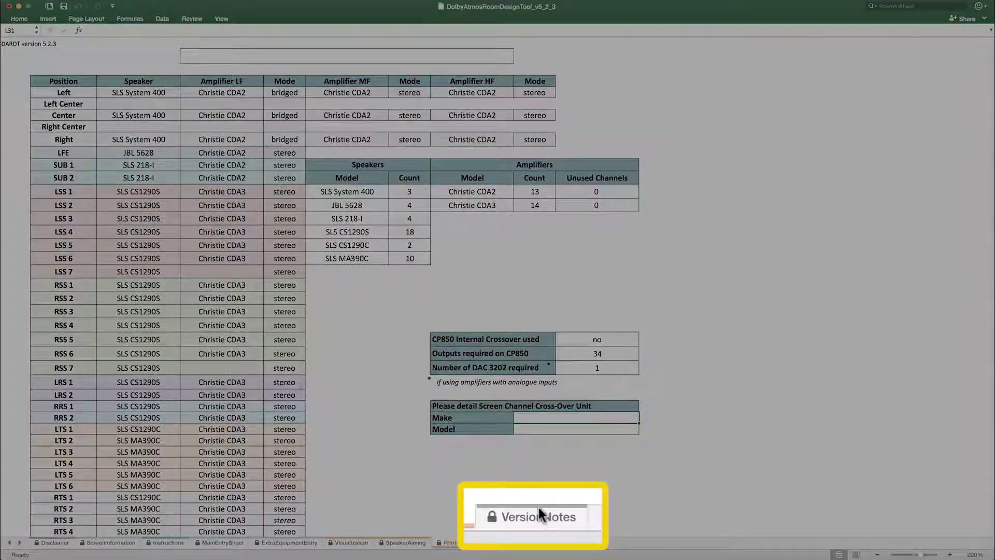
left_click(542, 542)
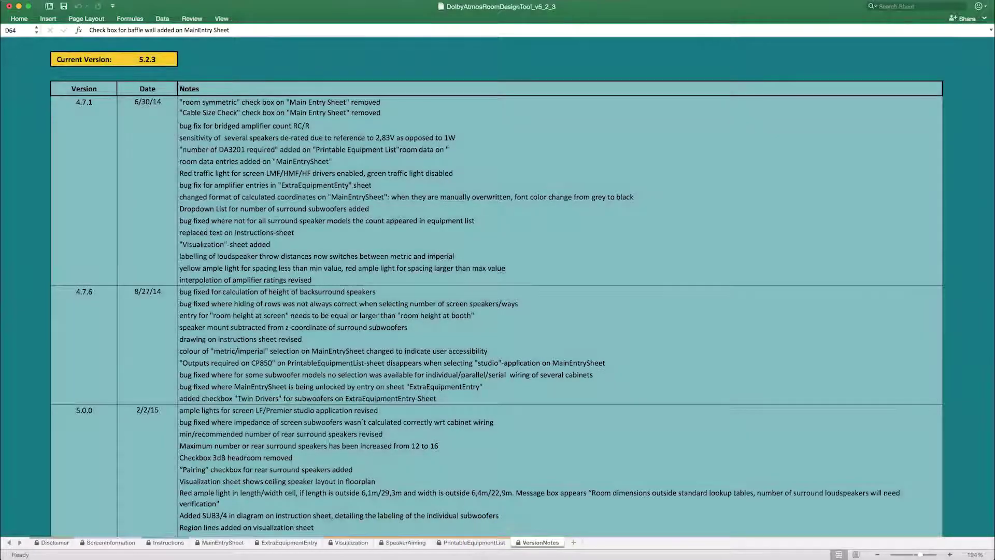